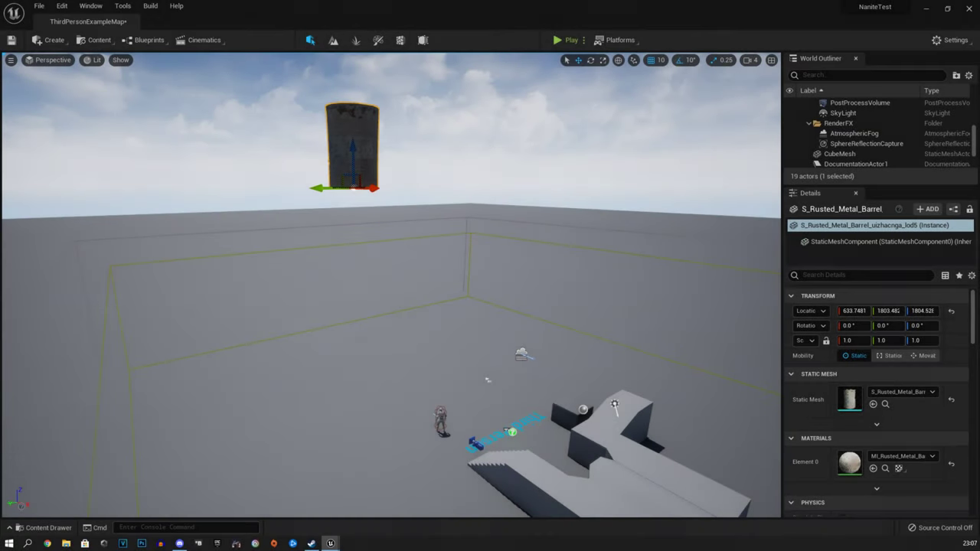
# Show the viewport's frame rate and lower the selected rusted barrel to a Z location of about 1434.5.
pyautogui.click(10, 60)
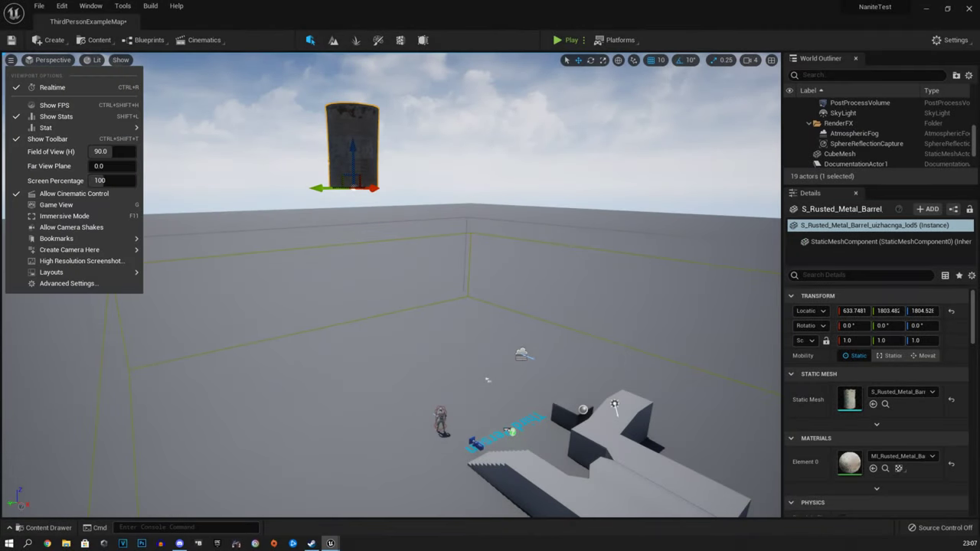
pyautogui.click(54, 105)
pyautogui.moveTo(391, 285); pyautogui.dragTo(359, 291, button='right')
pyautogui.moveTo(405, 144); pyautogui.dragTo(406, 417)
pyautogui.moveTo(406, 417)
pyautogui.mouseDown(button='right')
pyautogui.moveTo(428, 490)
pyautogui.moveTo(491, 452)
pyautogui.moveTo(440, 441)
pyautogui.moveTo(414, 421)
pyautogui.mouseUp(button='right')
pyautogui.press('a')
pyautogui.press('d')
# Enable Nanite on the S_Rusted_Metal_Barrel lod3 static mesh in the Megascans/3D_Assets barrel folder.
pyautogui.hotkey('ctrl', 'space')
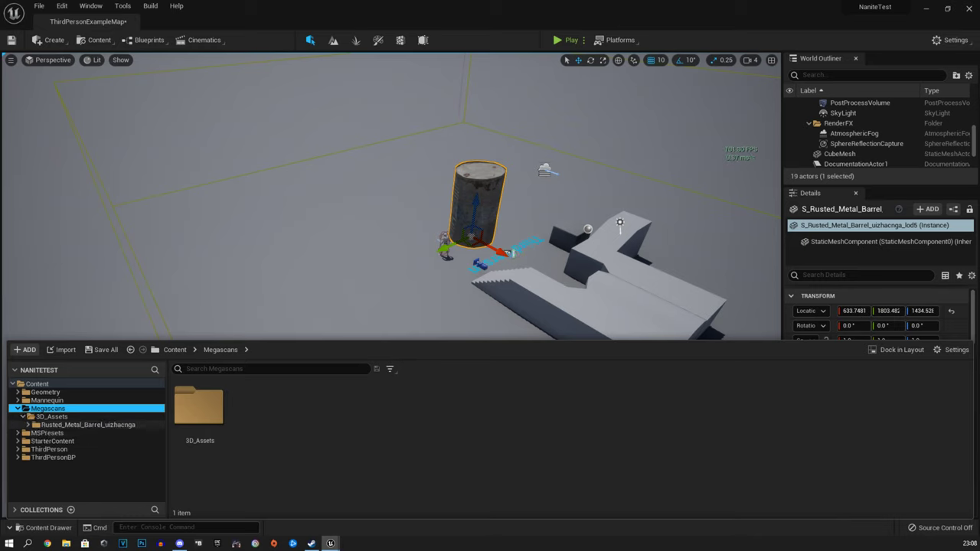
pyautogui.click(29, 425)
pyautogui.click(53, 425)
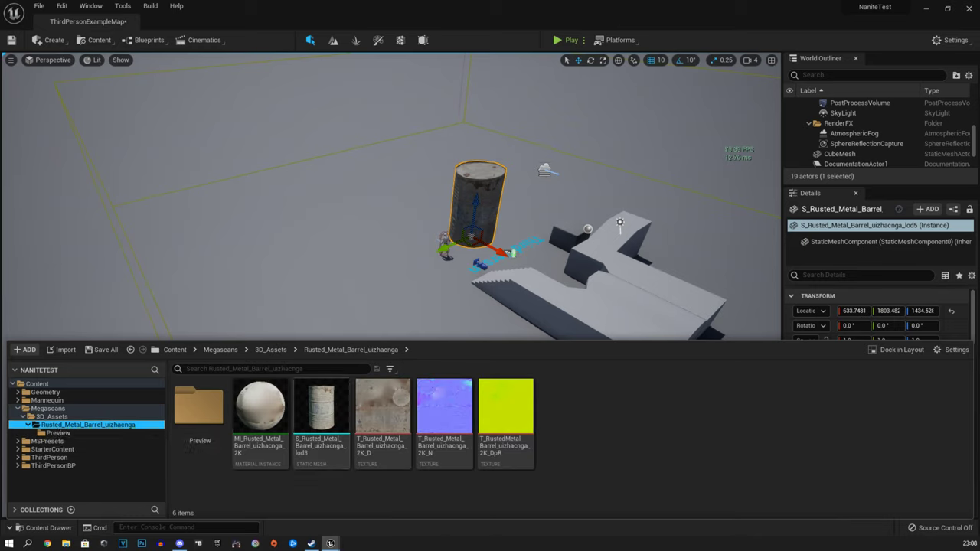
pyautogui.rightClick(320, 406)
pyautogui.moveTo(383, 103)
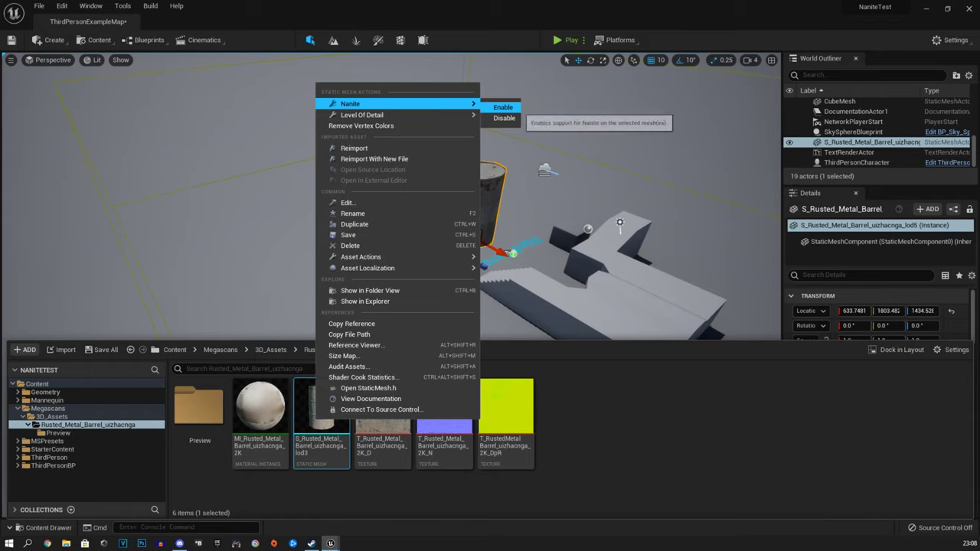
pyautogui.click(503, 108)
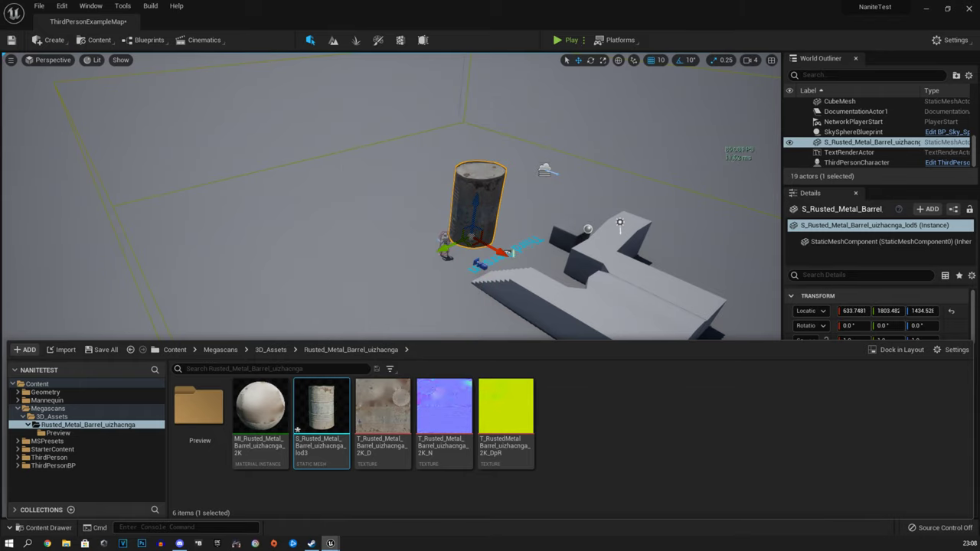
# Replace the barrel in the level with the lod3 barrel mesh, placed on the floor at about -2540, -590, 130.
pyautogui.moveTo(502, 251); pyautogui.dragTo(488, 207)
pyautogui.press('Delete')
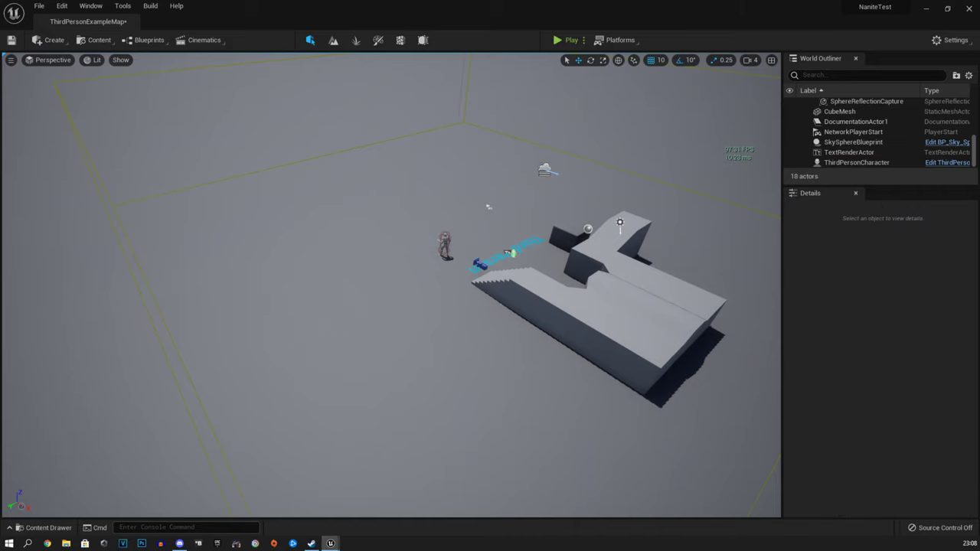
pyautogui.hotkey('ctrl', 'space')
pyautogui.moveTo(322, 405); pyautogui.dragTo(397, 157)
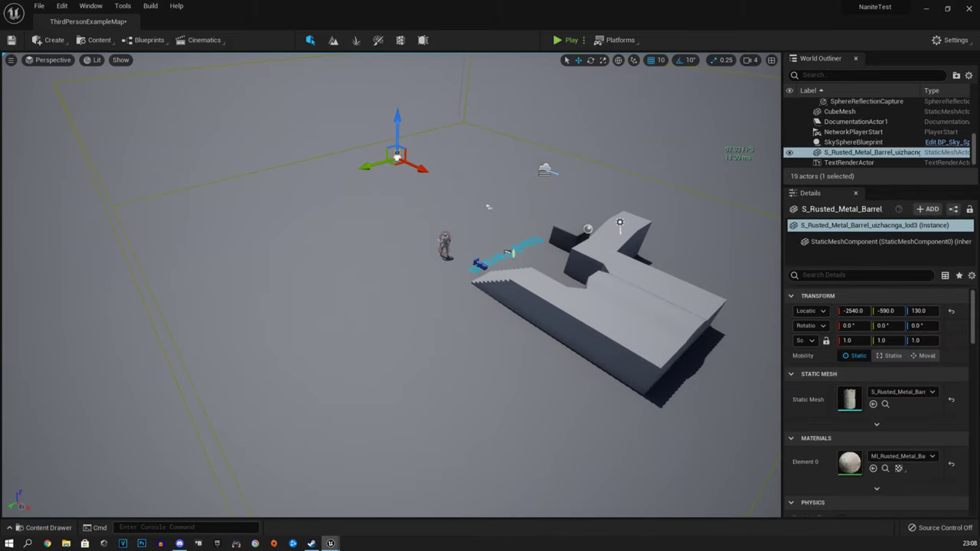
pyautogui.press('f')
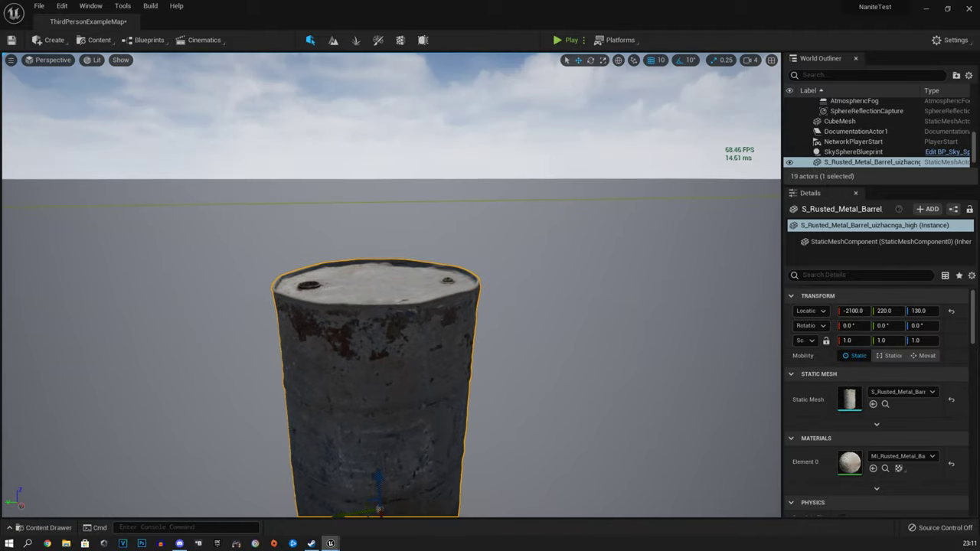
# Duplicate the high-detail barrel along the Y axis to form a row of five evenly spaced barrels.
pyautogui.moveTo(392, 285)
pyautogui.mouseDown(button='right')
pyautogui.moveTo(398, 329)
pyautogui.moveTo(483, 331)
pyautogui.moveTo(559, 306)
pyautogui.moveTo(295, 286)
pyautogui.moveTo(333, 282)
pyautogui.moveTo(234, 301)
pyautogui.moveTo(222, 352)
pyautogui.moveTo(407, 287)
pyautogui.mouseUp(button='right')
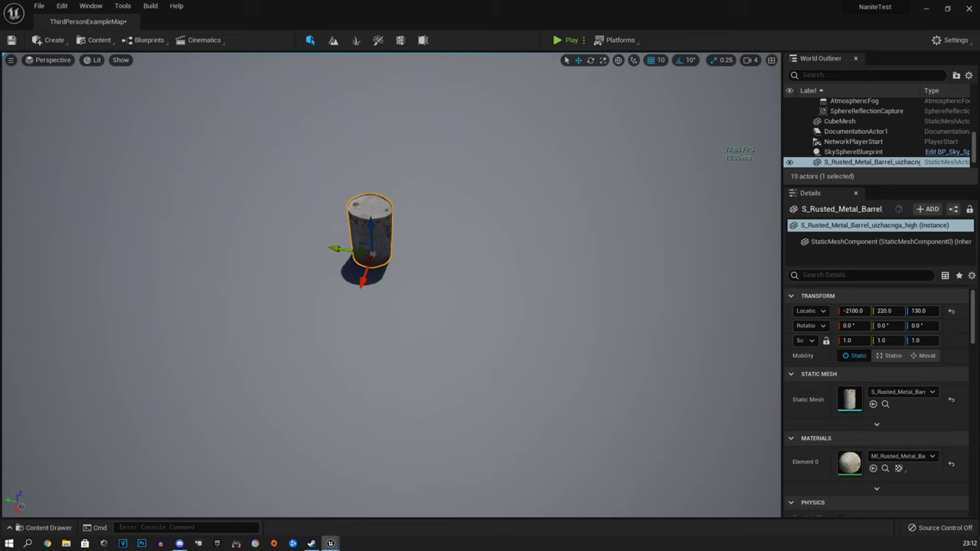
pyautogui.hotkey('ctrl', 'd')
pyautogui.keyDown('alt'); pyautogui.moveTo(337, 252); pyautogui.dragTo(521, 289); pyautogui.keyUp('alt')
pyautogui.moveTo(435, 282); pyautogui.dragTo(506, 282, button='right')
pyautogui.moveTo(396, 266); pyautogui.dragTo(564, 243)
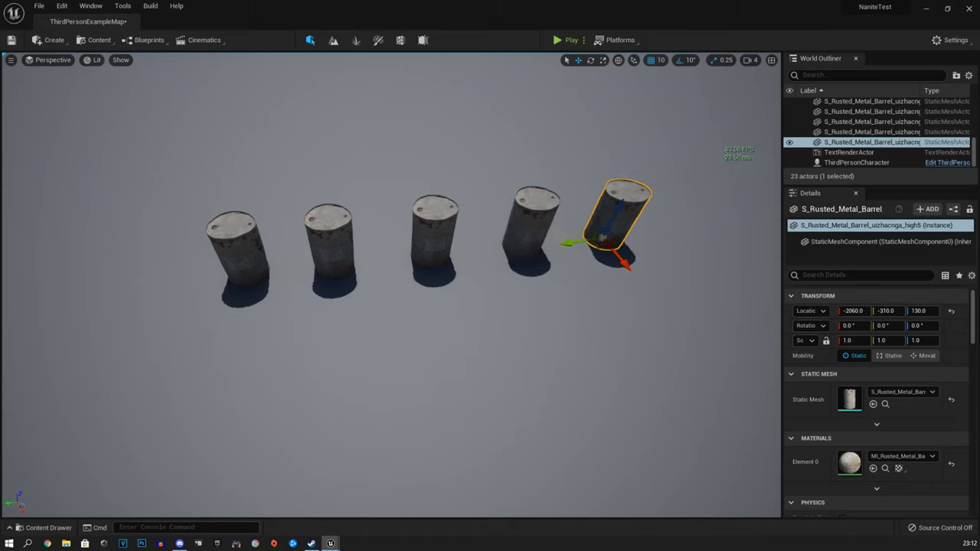
# Select all five barrels and duplicate them along the X axis as a second row in front.
pyautogui.scroll(2, 873, 134)
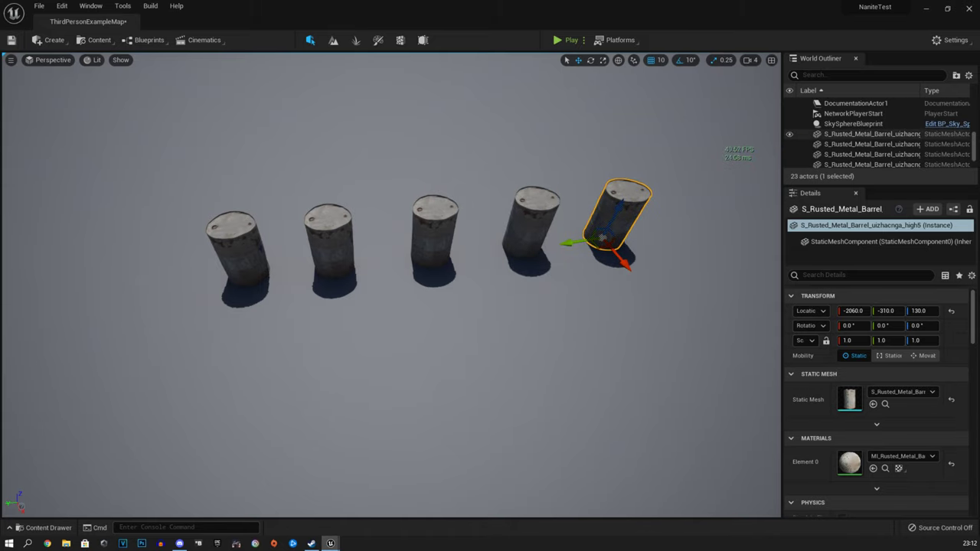
pyautogui.keyDown('shift'); pyautogui.click(872, 134); pyautogui.keyUp('shift')
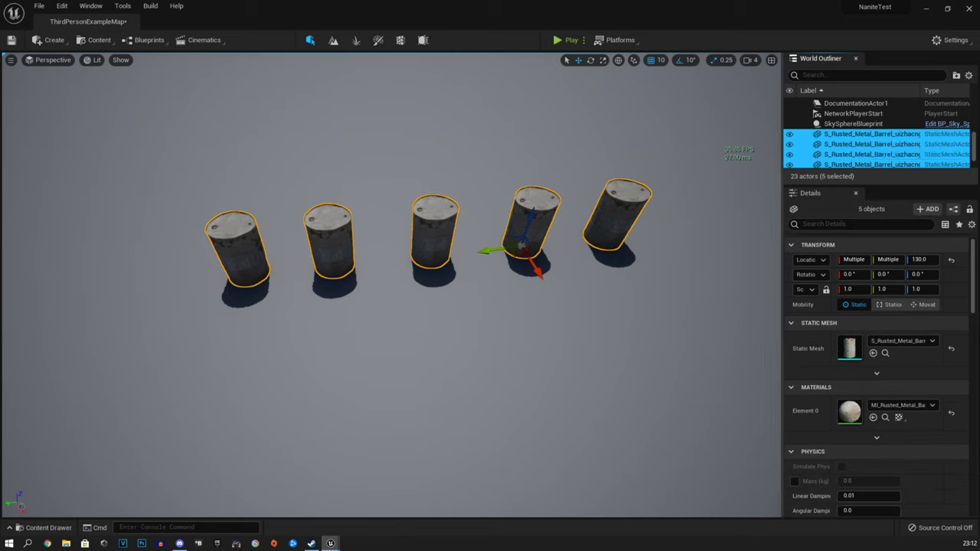
pyautogui.hotkey('ctrl', 'd')
pyautogui.moveTo(621, 267); pyautogui.dragTo(638, 330)
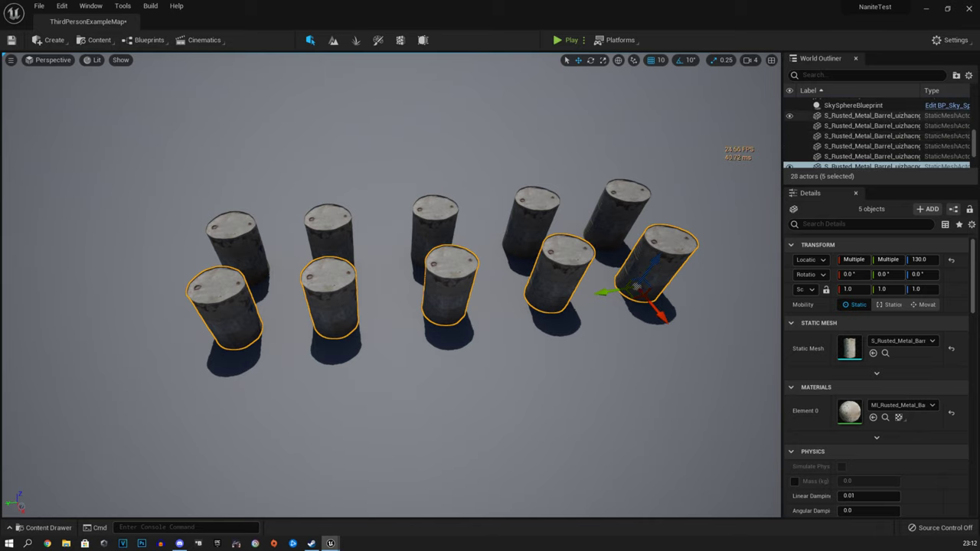
# Select all ten barrels, duplicate them behind the existing rows and align the copies with the columns.
pyautogui.keyDown('shift'); pyautogui.click(854, 116); pyautogui.keyUp('shift')
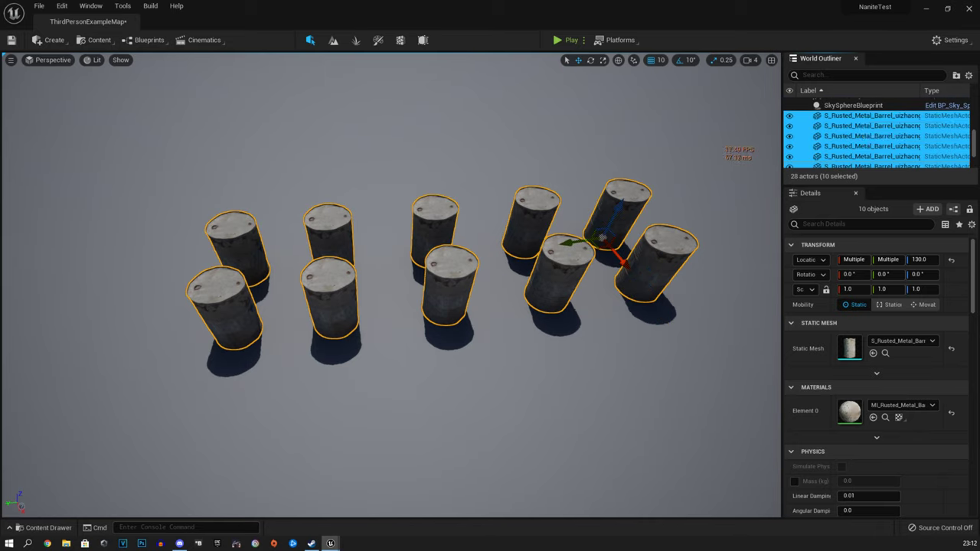
pyautogui.hotkey('ctrl', 'd')
pyautogui.moveTo(660, 323); pyautogui.dragTo(595, 217)
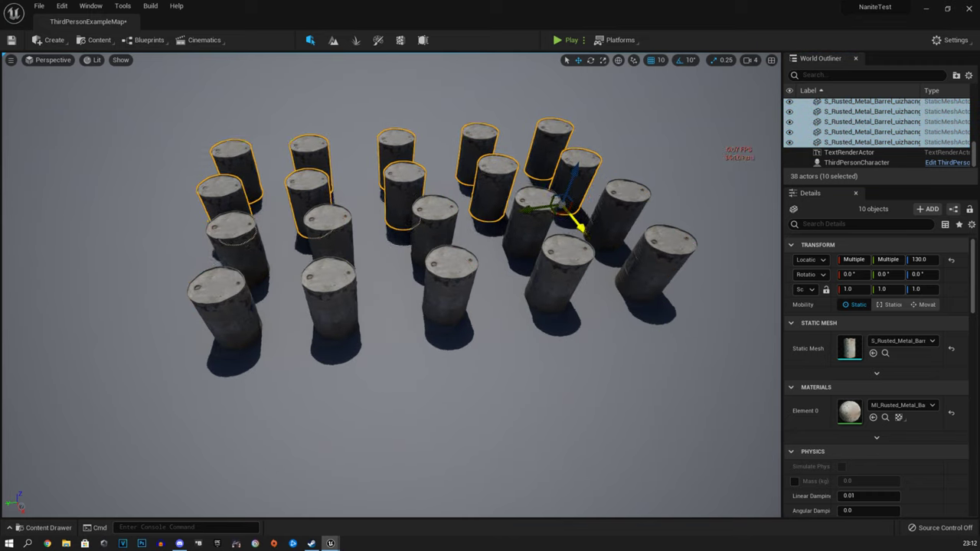
pyautogui.moveTo(537, 208); pyautogui.dragTo(551, 203)
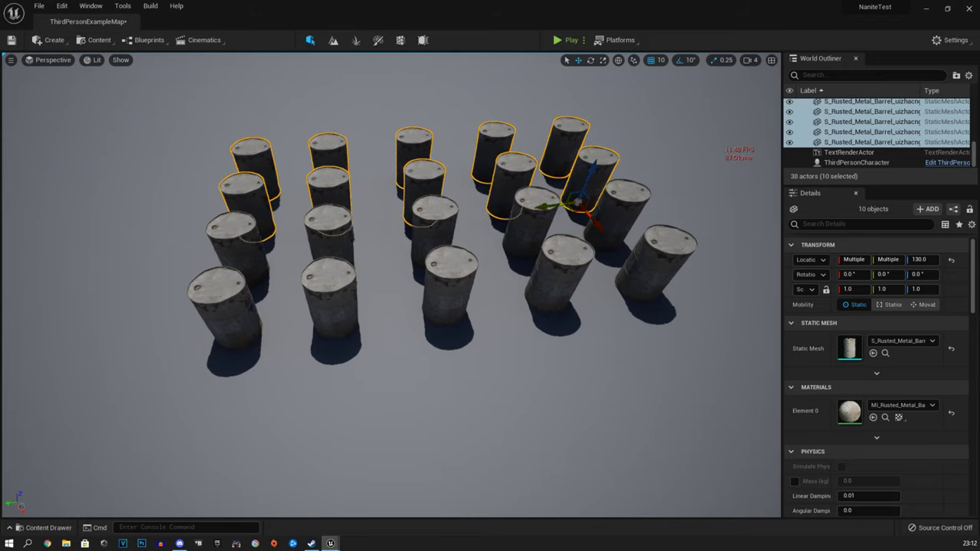
# Duplicate the two rear rows again and move the copies back in line, making six rows of five barrels.
pyautogui.hotkey('ctrl', 'd')
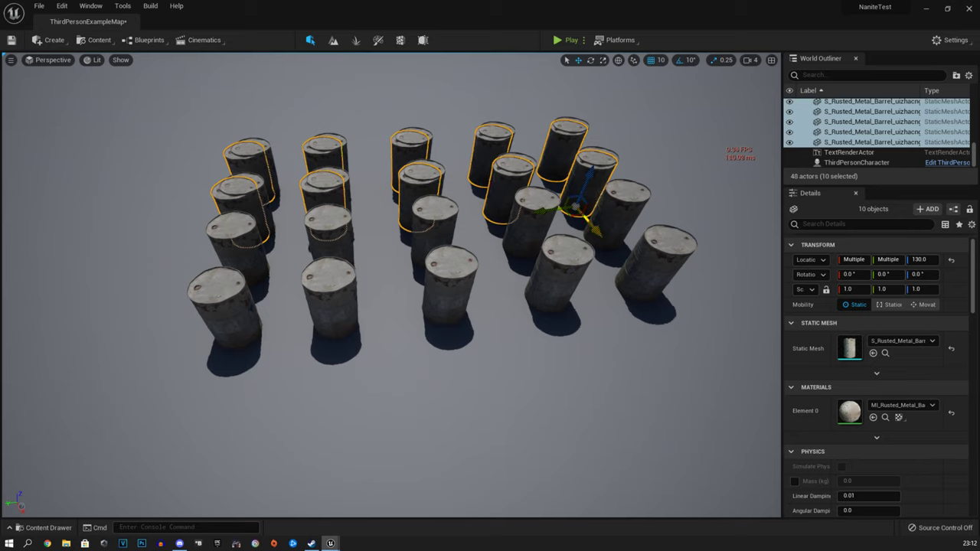
pyautogui.moveTo(588, 217); pyautogui.dragTo(543, 154)
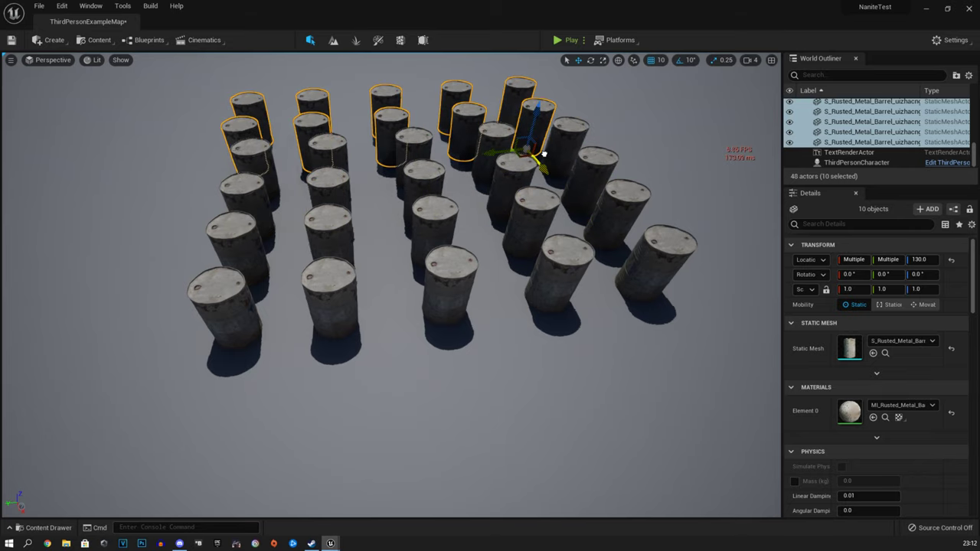
pyautogui.moveTo(502, 151); pyautogui.dragTo(519, 149)
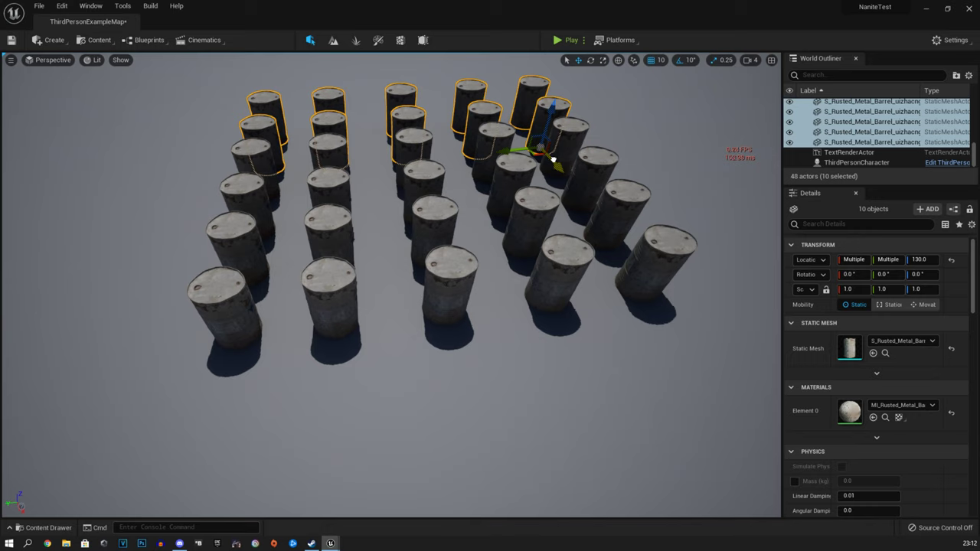
pyautogui.moveTo(551, 159); pyautogui.dragTo(546, 154)
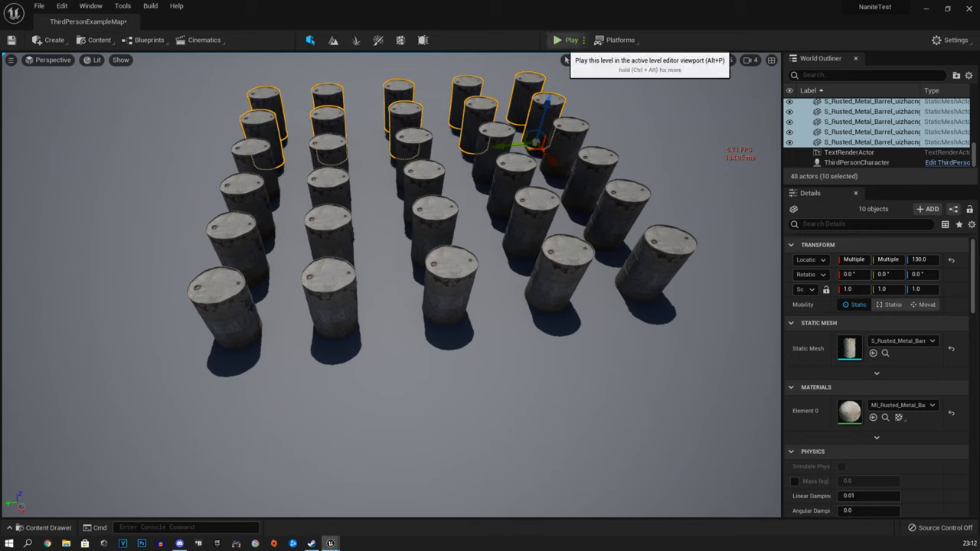
# Play the level, run the character toward the barrels to check the frame rate without Nanite, and stop playing.
pyautogui.click(568, 39)
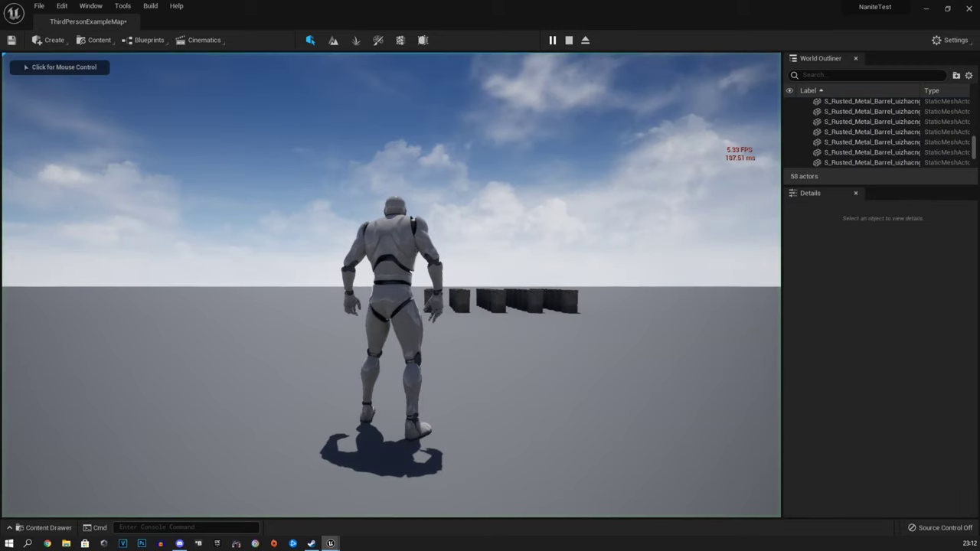
pyautogui.click(392, 285)
pyautogui.press('w')
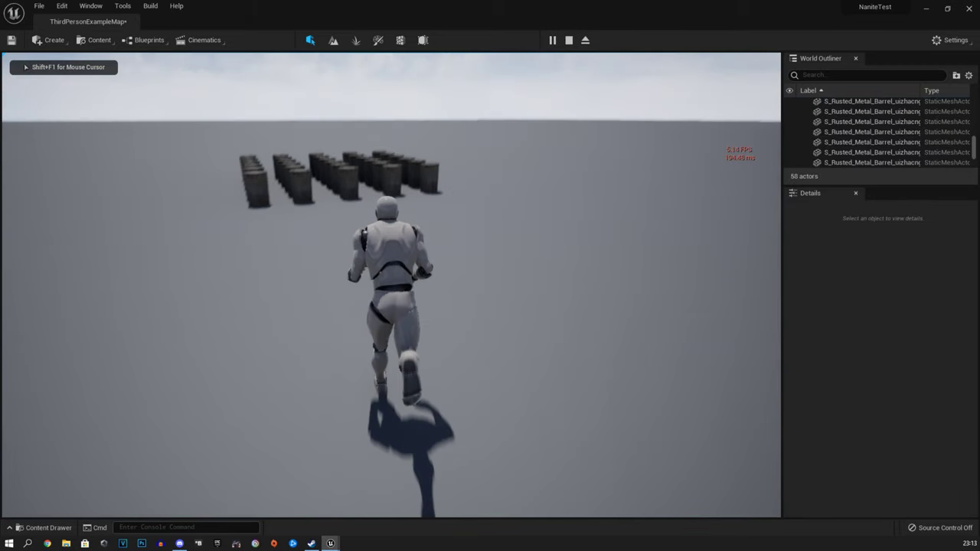
pyautogui.press('Escape')
# Enable Nanite on the S_Rusted_Metal_Barrel high static mesh.
pyautogui.rightClick(278, 404)
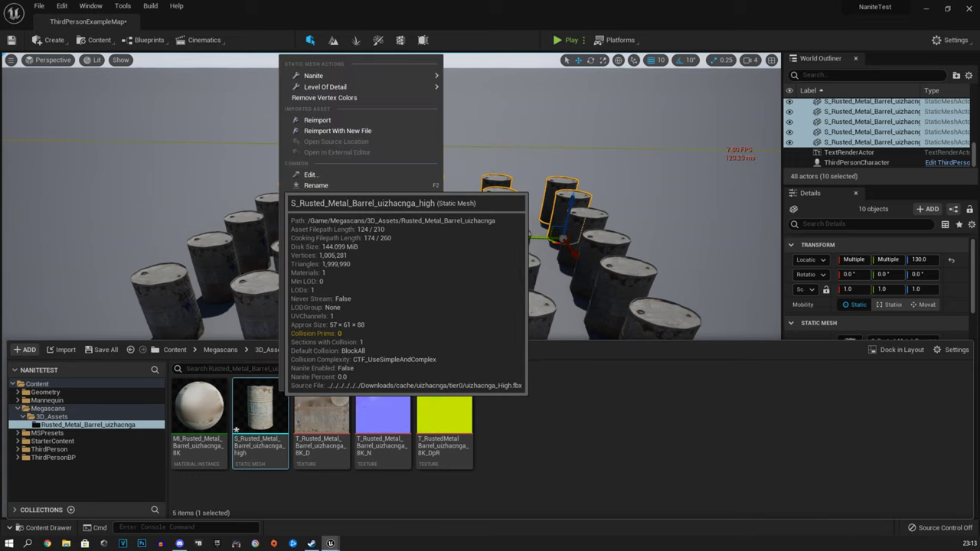
pyautogui.moveTo(367, 76)
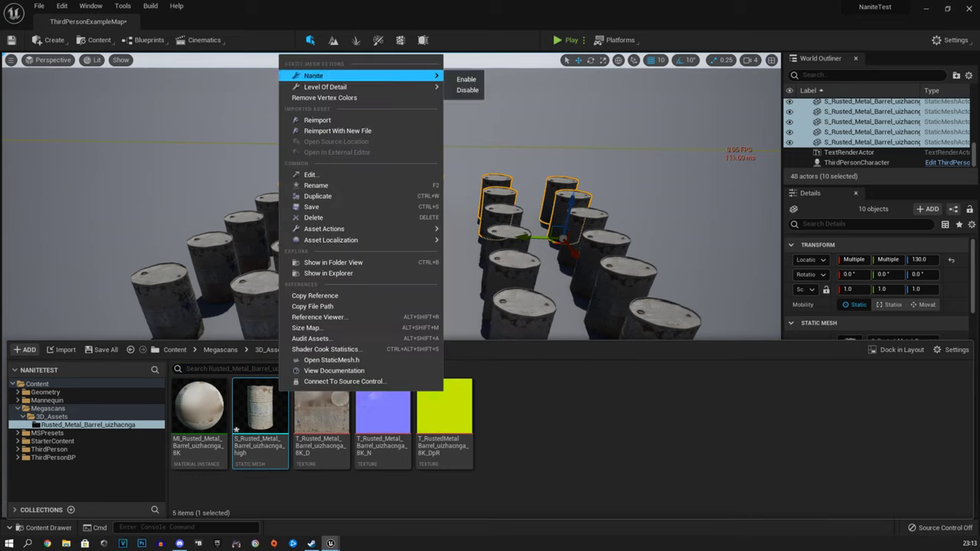
pyautogui.click(466, 79)
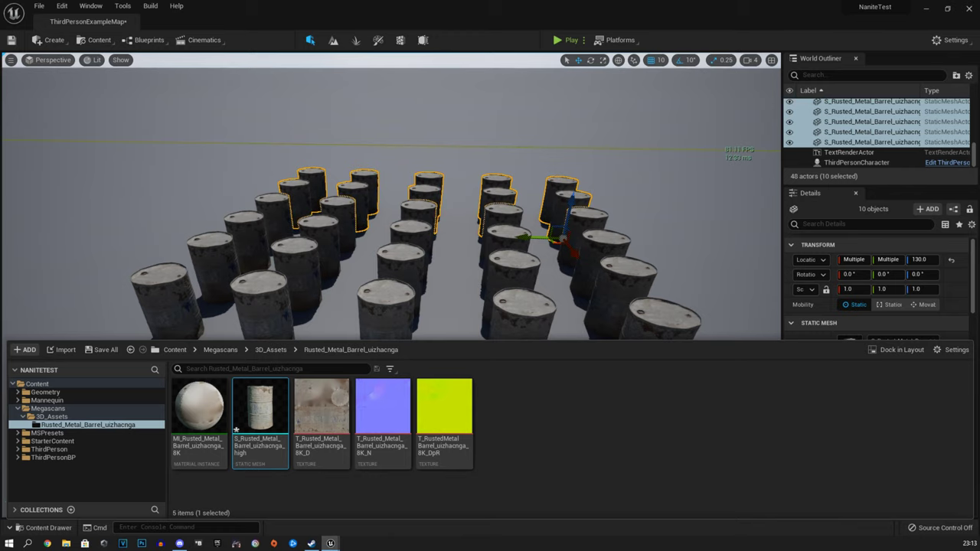
# Select all 30 barrels and duplicate the whole block along the Y axis beside the original.
pyautogui.moveTo(392, 230); pyautogui.dragTo(417, 255, button='right')
pyautogui.scroll(5, 873, 132)
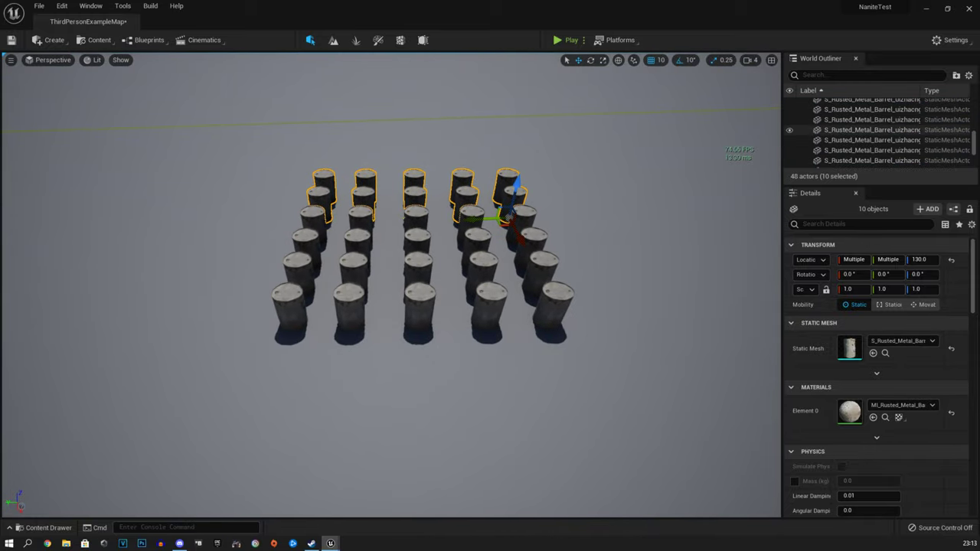
pyautogui.scroll(3, 873, 132)
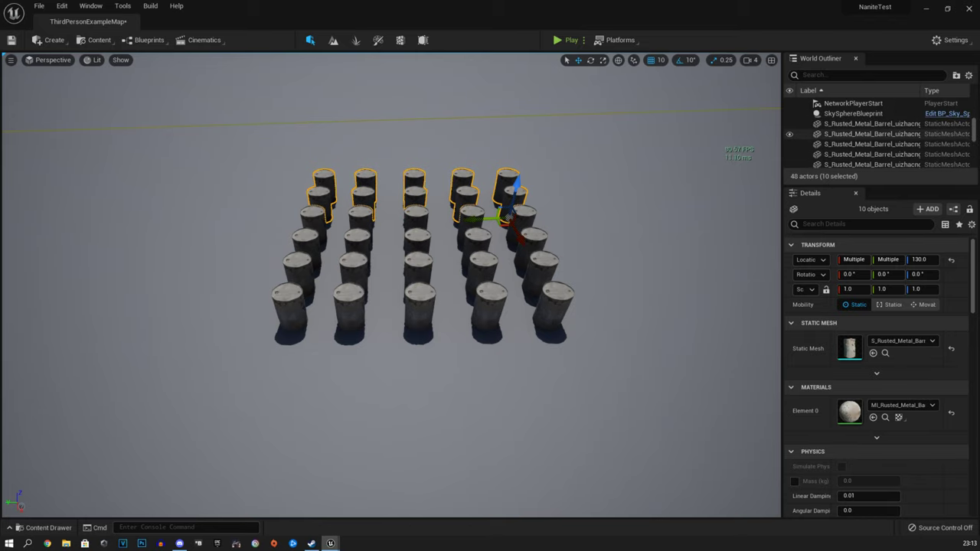
pyautogui.keyDown('shift'); pyautogui.click(870, 124); pyautogui.keyUp('shift')
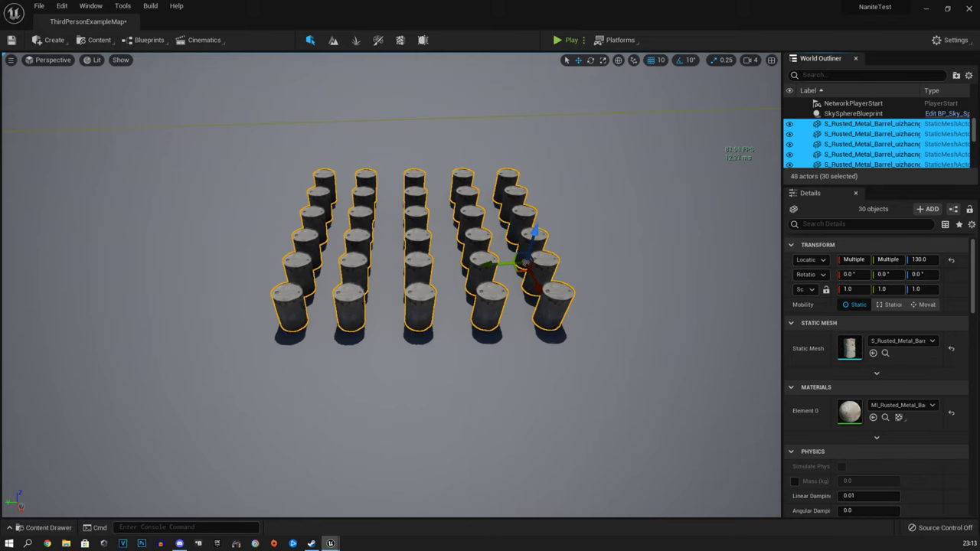
pyautogui.hotkey('ctrl', 'd')
pyautogui.keyDown('alt'); pyautogui.moveTo(505, 218); pyautogui.dragTo(703, 215); pyautogui.keyUp('alt')
# Expand the barrel field with copies of the 30-barrel block behind the others and a copy of the 720-barrel selection along the Y axis.
pyautogui.hotkey('ctrl', 'd')
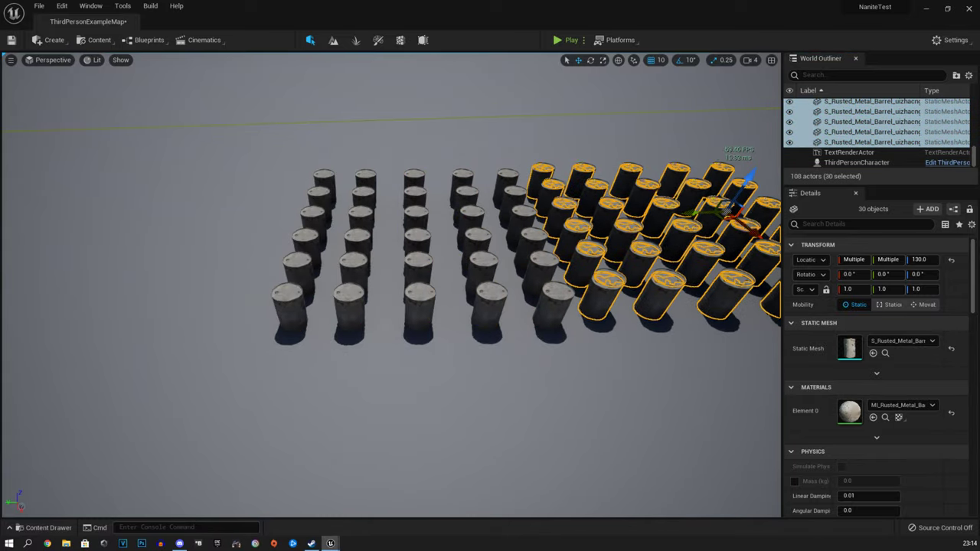
pyautogui.moveTo(755, 231); pyautogui.dragTo(691, 143)
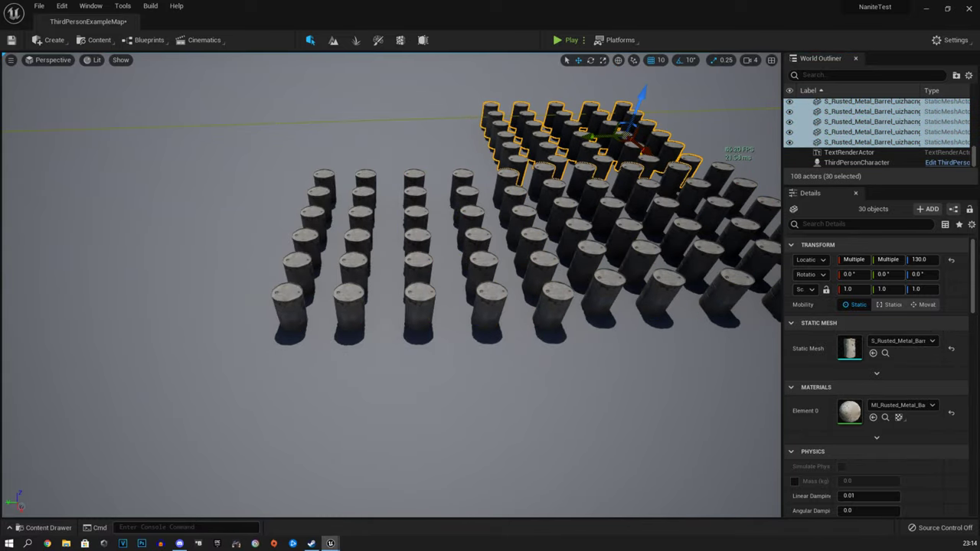
pyautogui.keyDown('alt'); pyautogui.moveTo(624, 136); pyautogui.dragTo(459, 134); pyautogui.keyUp('alt')
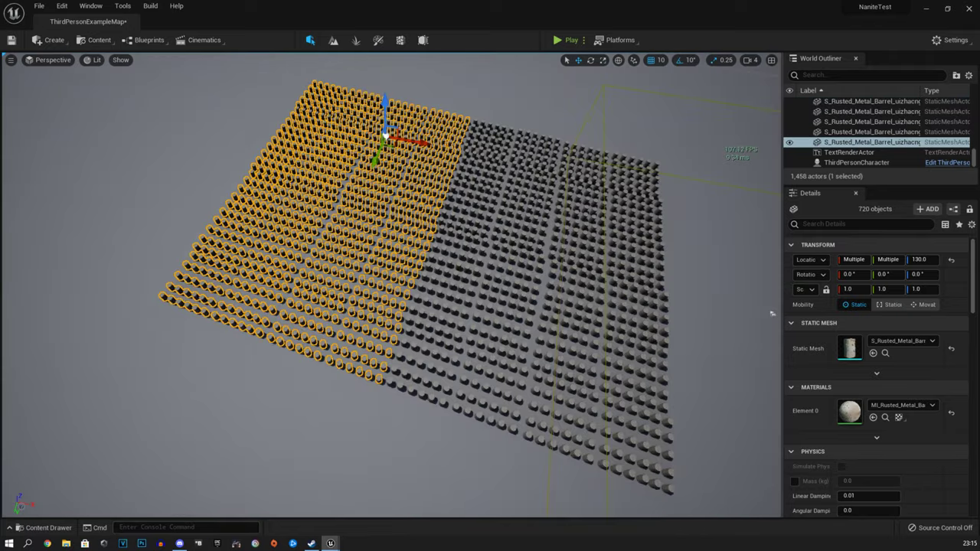
pyautogui.keyDown('alt'); pyautogui.moveTo(376, 159); pyautogui.dragTo(282, 440); pyautogui.keyUp('alt')
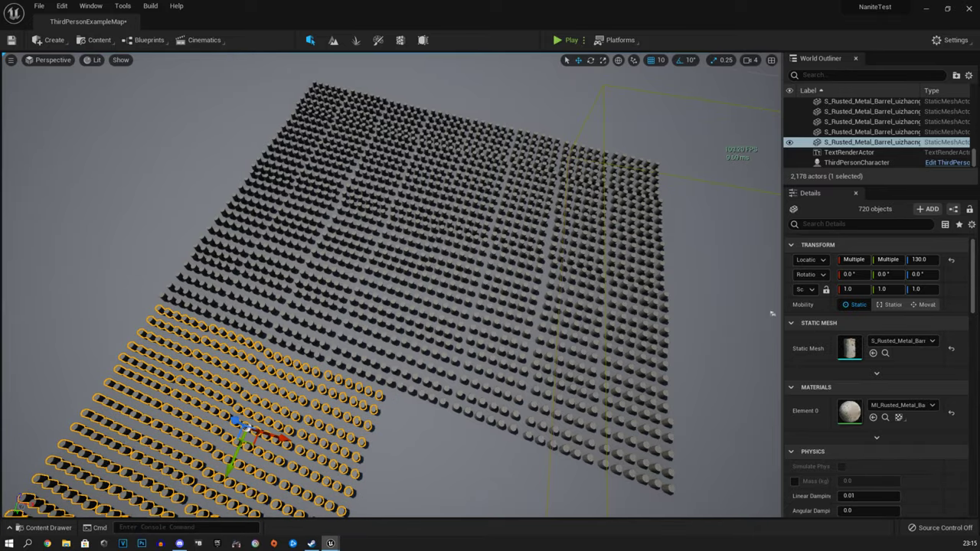
# Play the level and run the character toward the huge barrel field to check the frame rate with Nanite enabled.
pyautogui.moveTo(773, 313); pyautogui.dragTo(597, 360, button='right')
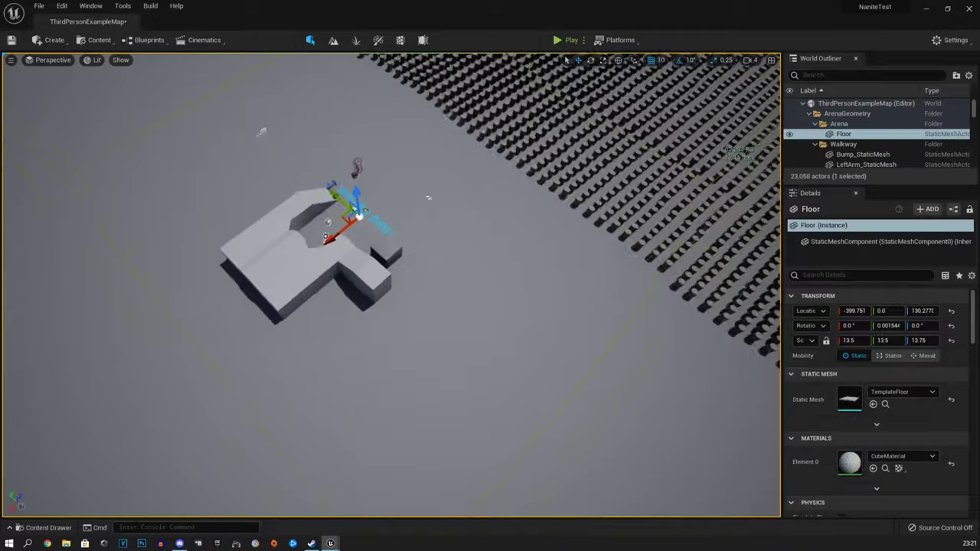
pyautogui.moveTo(263, 126); pyautogui.dragTo(204, 467, button='right')
pyautogui.moveTo(390, 283); pyautogui.dragTo(334, 342, button='right')
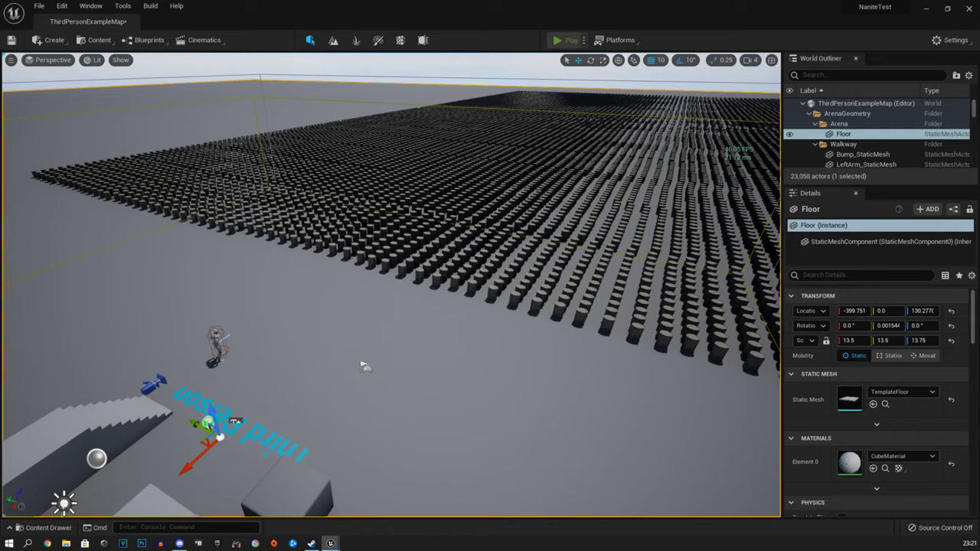
pyautogui.click(566, 40)
pyautogui.press('w')
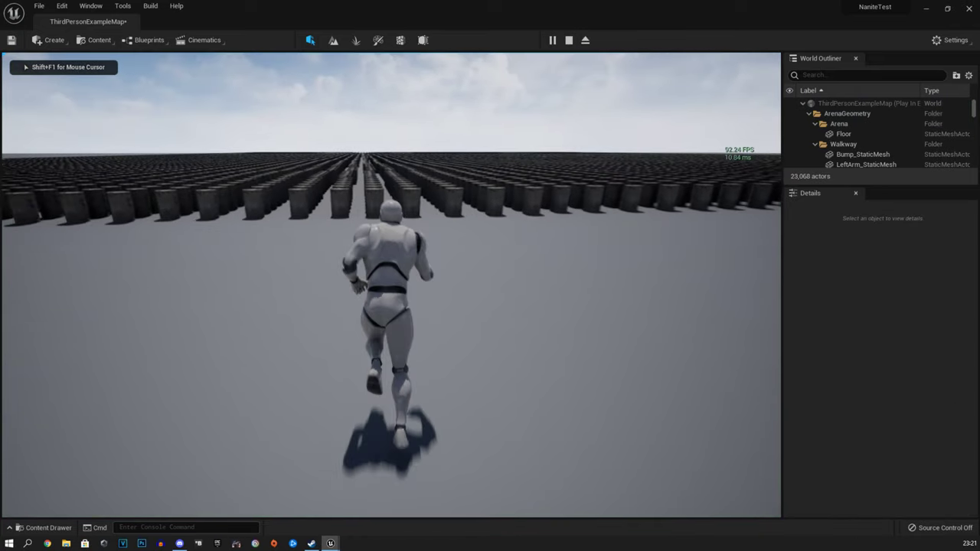
# Run and jump the character through the barrel field in several directions to check the frame rate among the Nanite meshes.
pyautogui.press('d')
pyautogui.press('w')
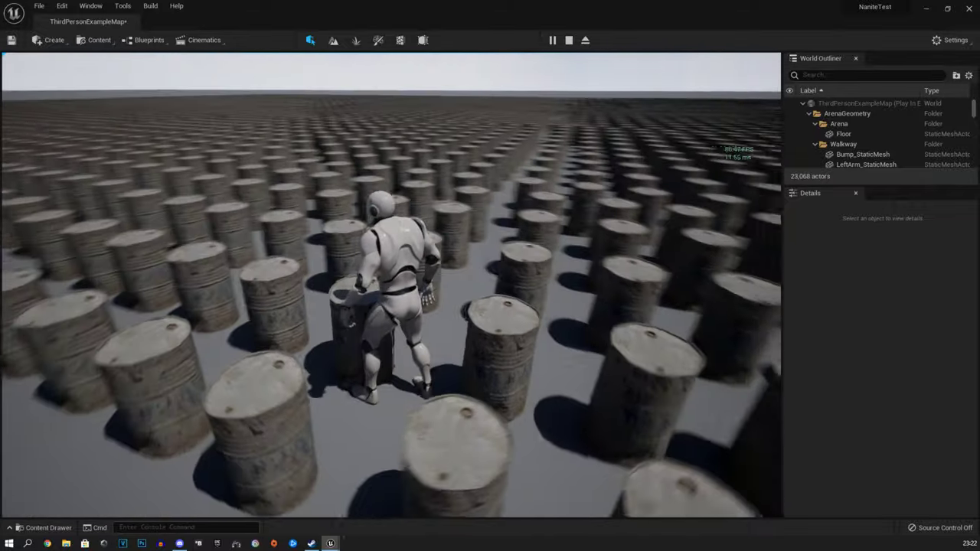
pyautogui.press('w')
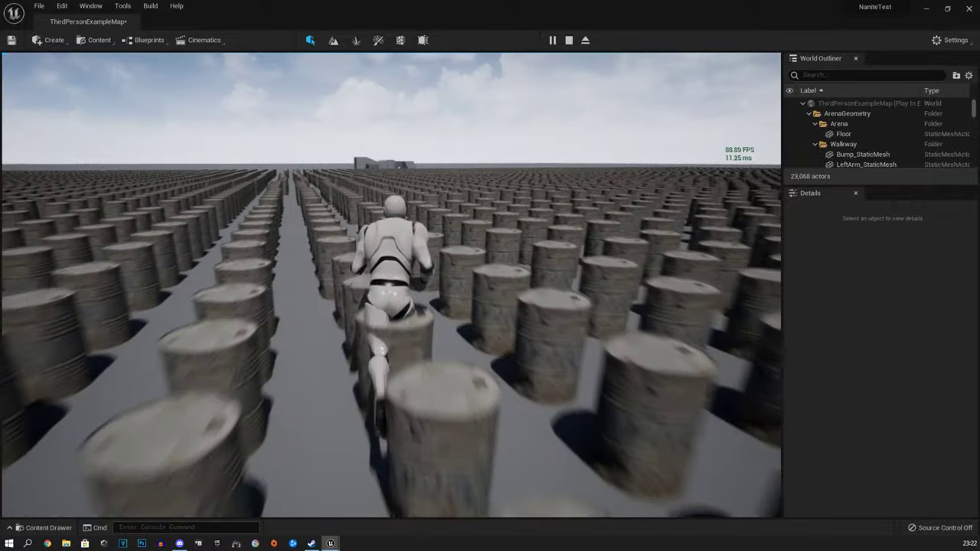
pyautogui.press('w')
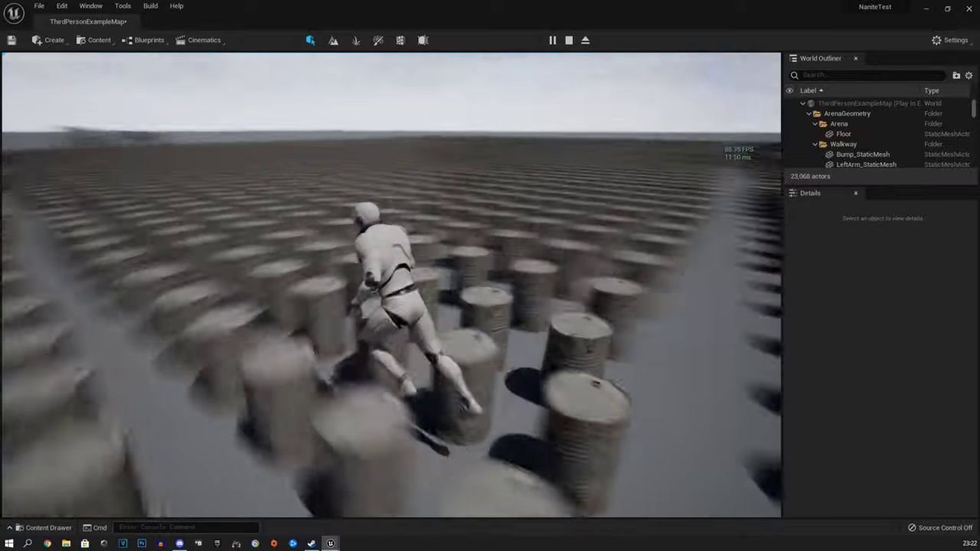
pyautogui.press('space')
pyautogui.press('s')
pyautogui.press('space')
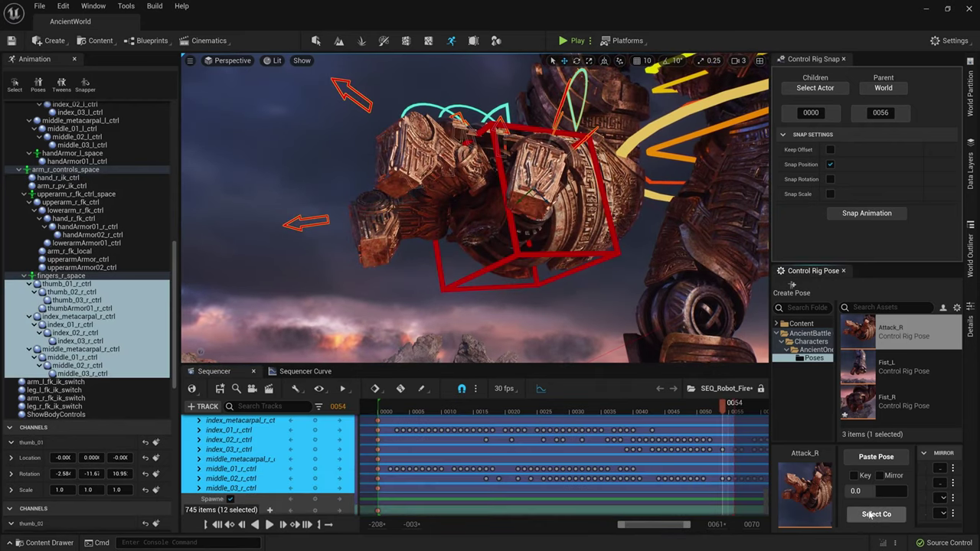
# Blend the Attack_R pose on the selected right-hand finger controls to -0.13 and scrub the Sequencer timeline.
pyautogui.moveTo(865, 491); pyautogui.dragTo(854, 491)
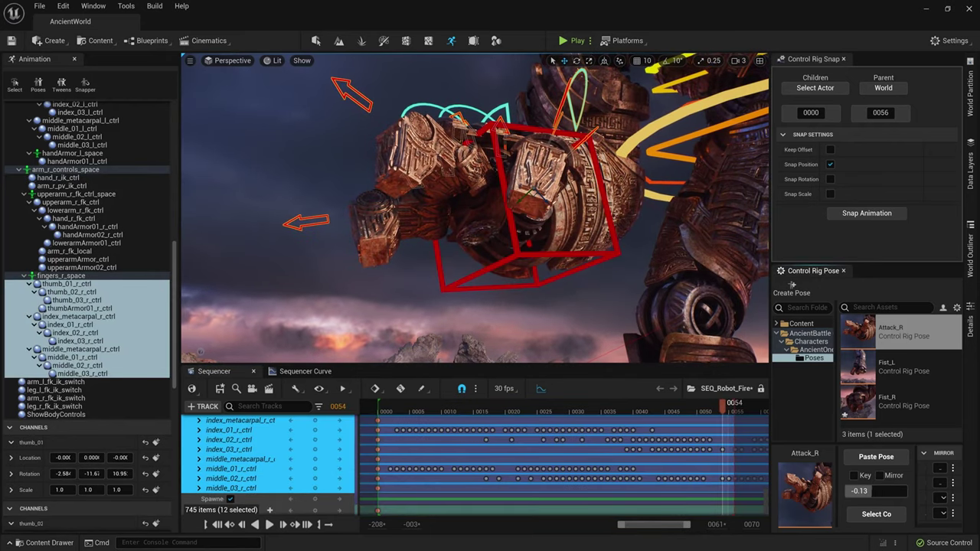
pyautogui.moveTo(659, 412); pyautogui.dragTo(718, 412)
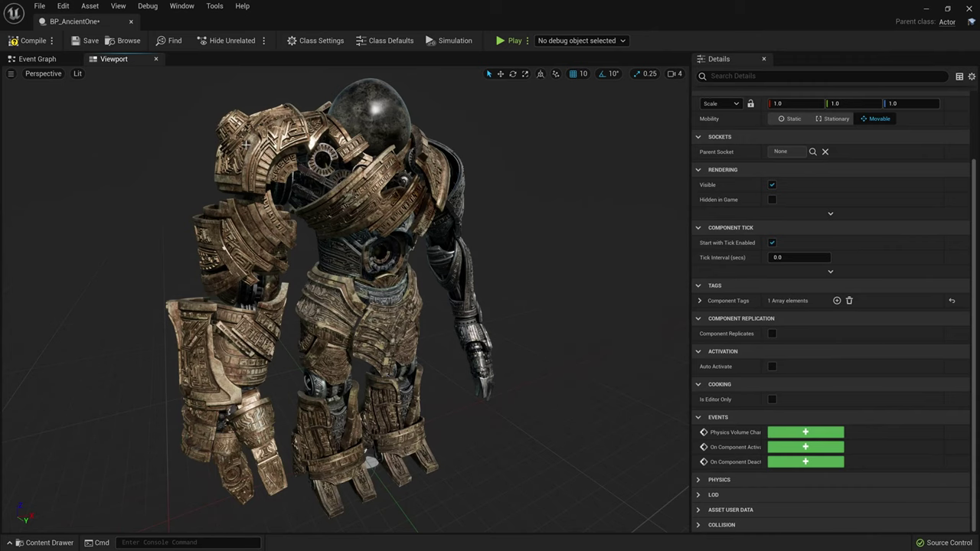
# Inspect the robot's shoulder armor and chest plate components in BP_AncientOne and open the chest plate's static mesh asset.
pyautogui.click(245, 144)
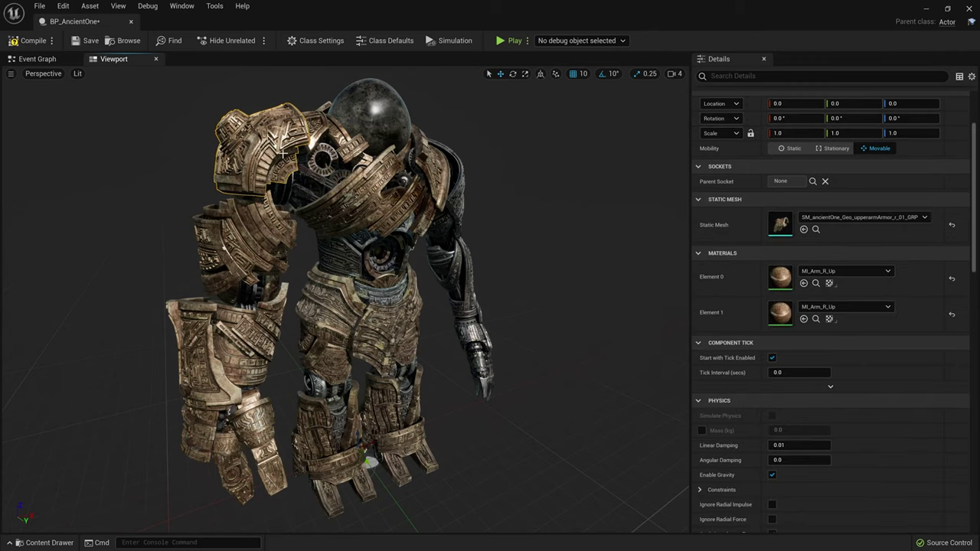
pyautogui.click(322, 162)
pyautogui.click(371, 197)
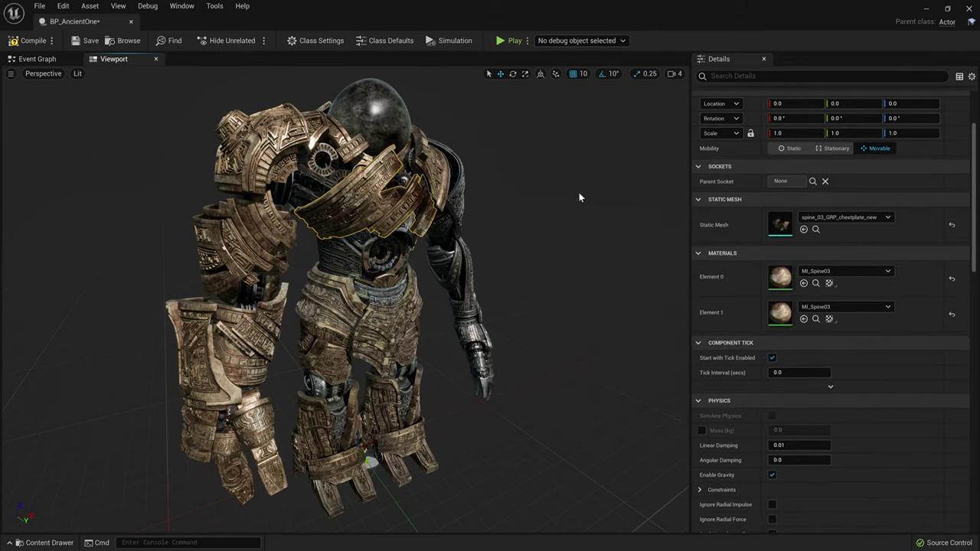
pyautogui.click(817, 230)
pyautogui.doubleClick(516, 491)
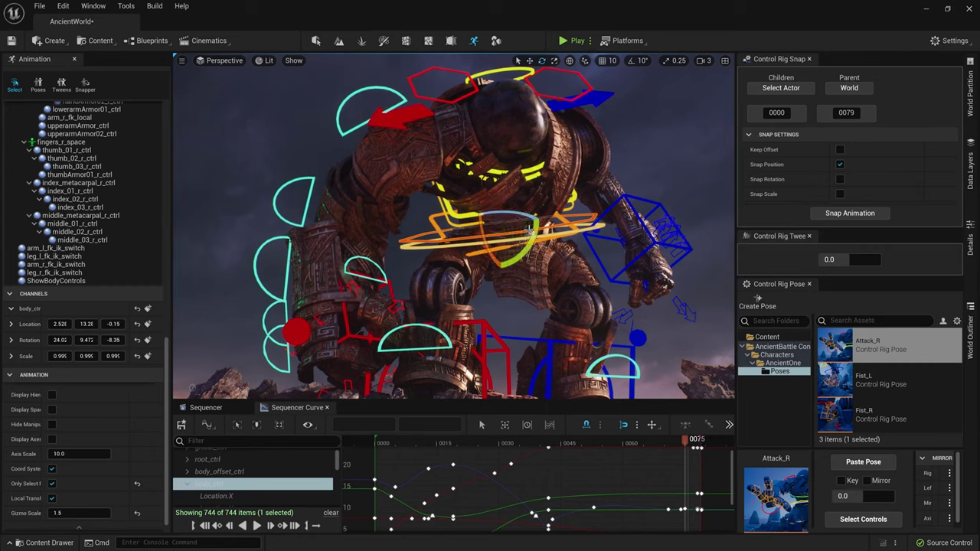
# Lean the robot's body control downward, lower its right hand IK control, and scrub the animation curves.
pyautogui.moveTo(538, 223); pyautogui.dragTo(487, 265)
pyautogui.click(360, 291)
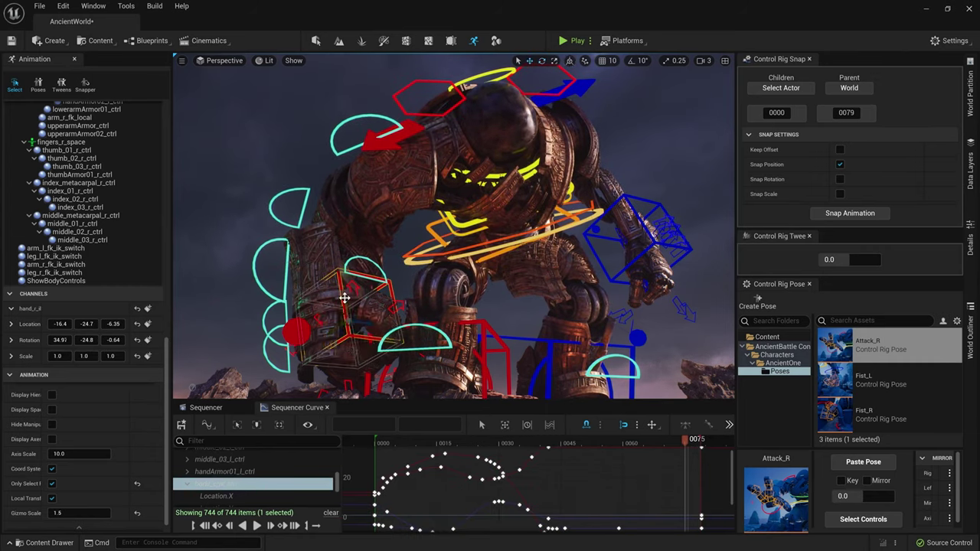
pyautogui.moveTo(345, 297); pyautogui.dragTo(353, 337)
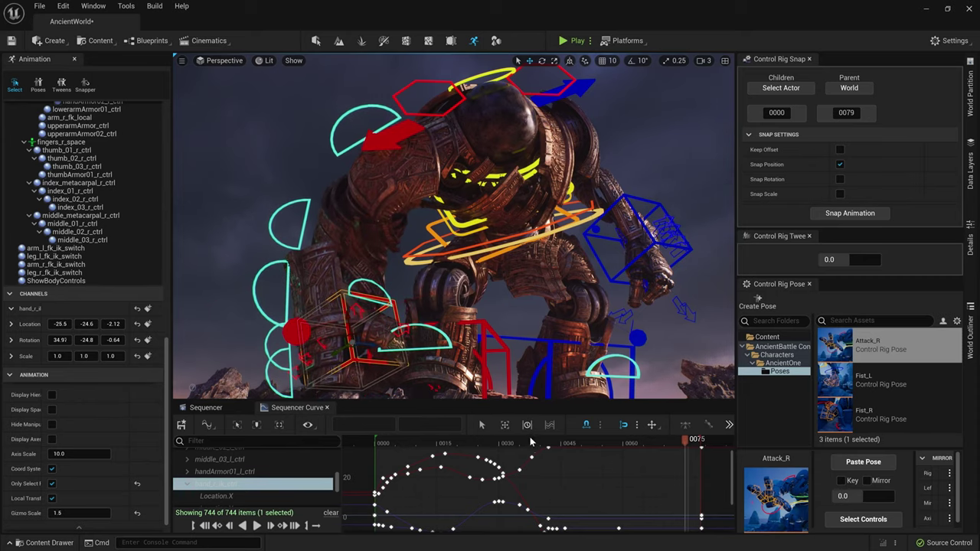
pyautogui.moveTo(530, 441); pyautogui.dragTo(597, 459)
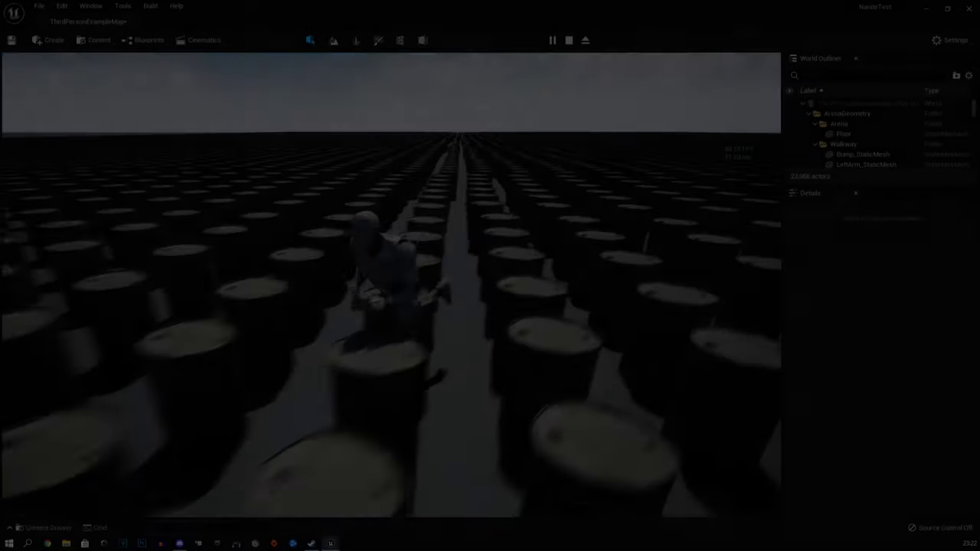
# Run the character back through the barrel rows to compare frame rates, and stop the play session.
pyautogui.press('w')
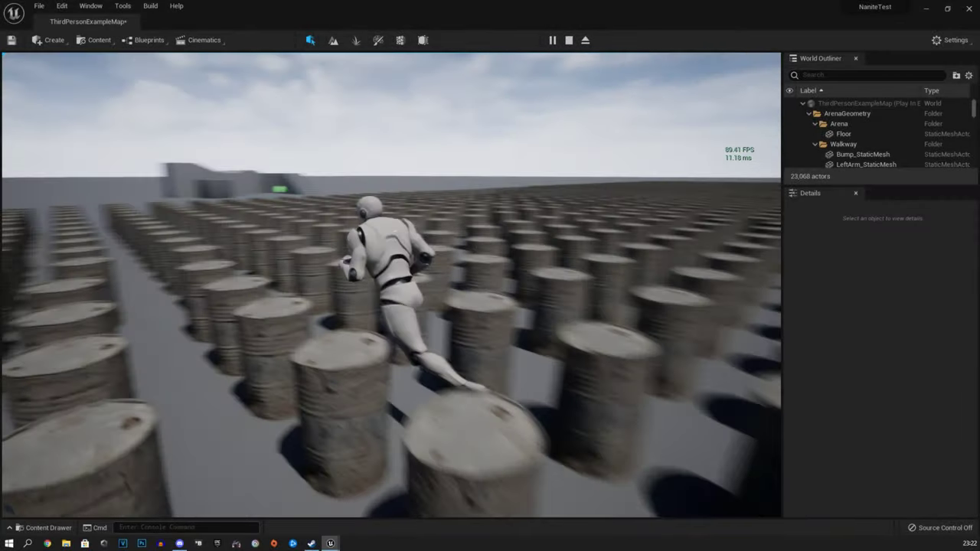
pyautogui.press('w')
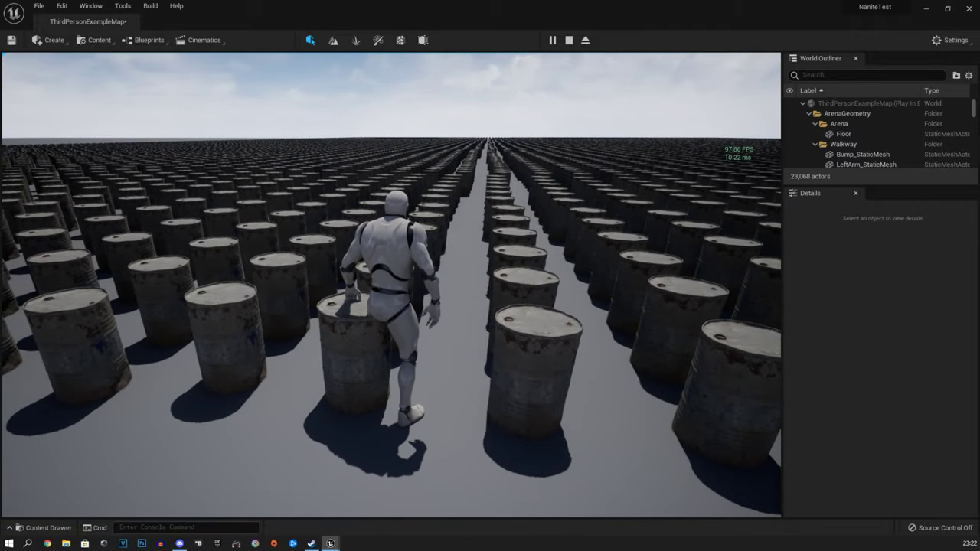
pyautogui.press('Escape')
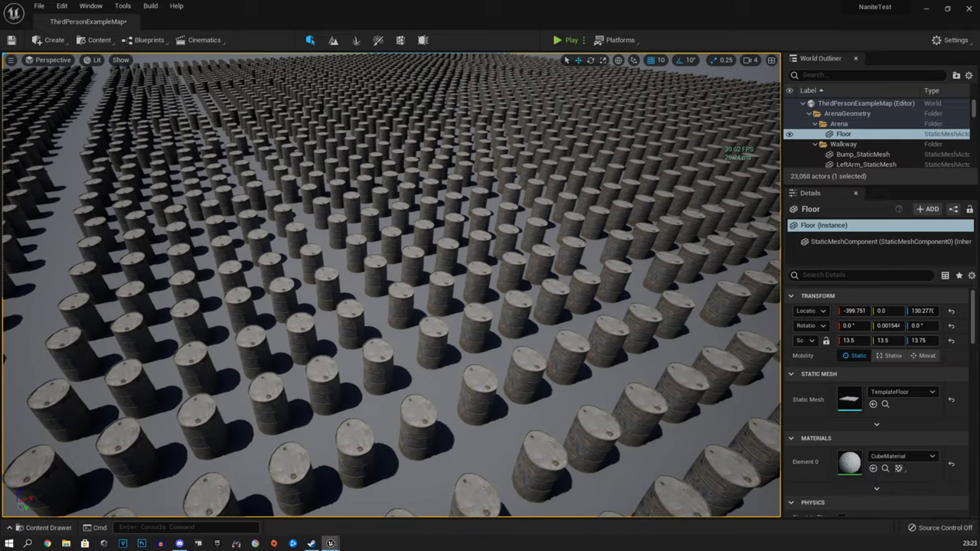
# Toggle Show Stats for the level viewport.
pyautogui.click(11, 60)
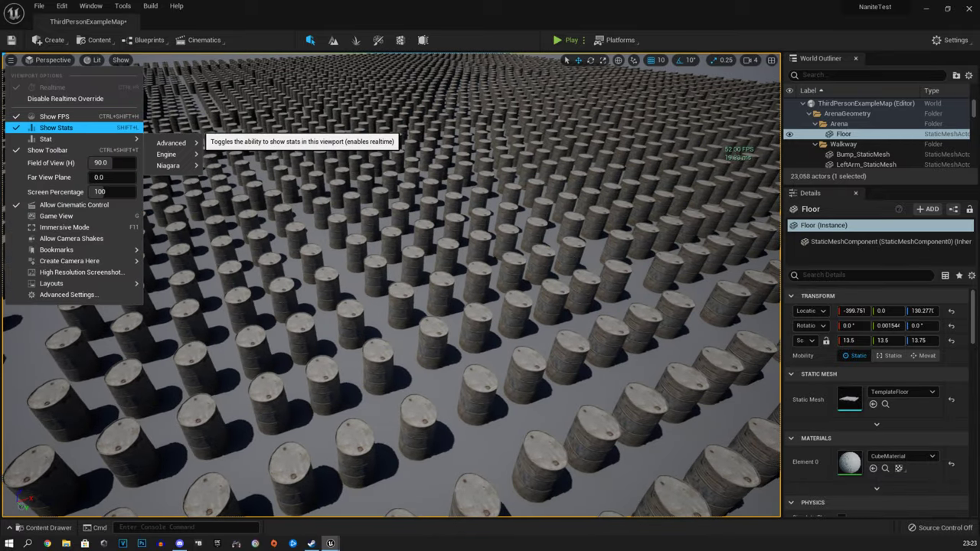
pyautogui.click(56, 128)
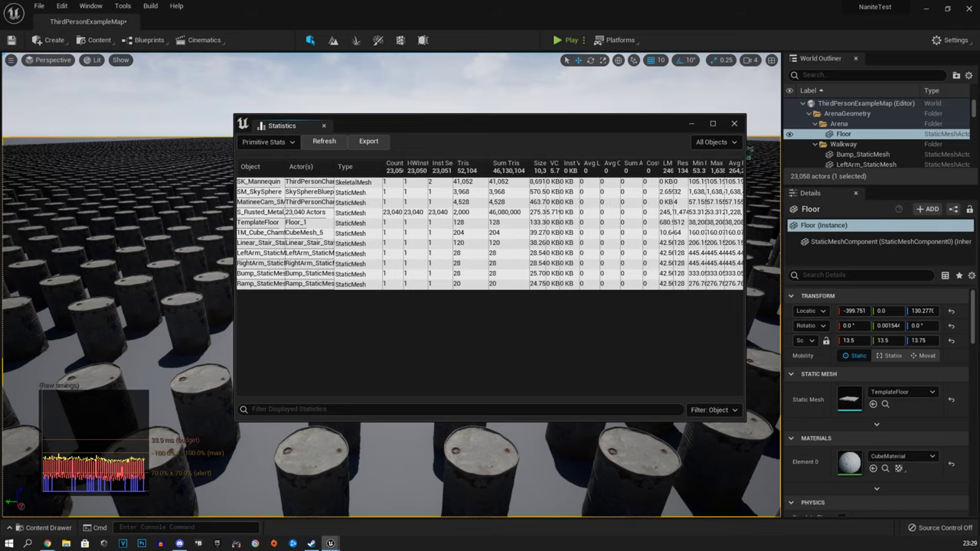
pyautogui.hotkey('alt', 'Tab')
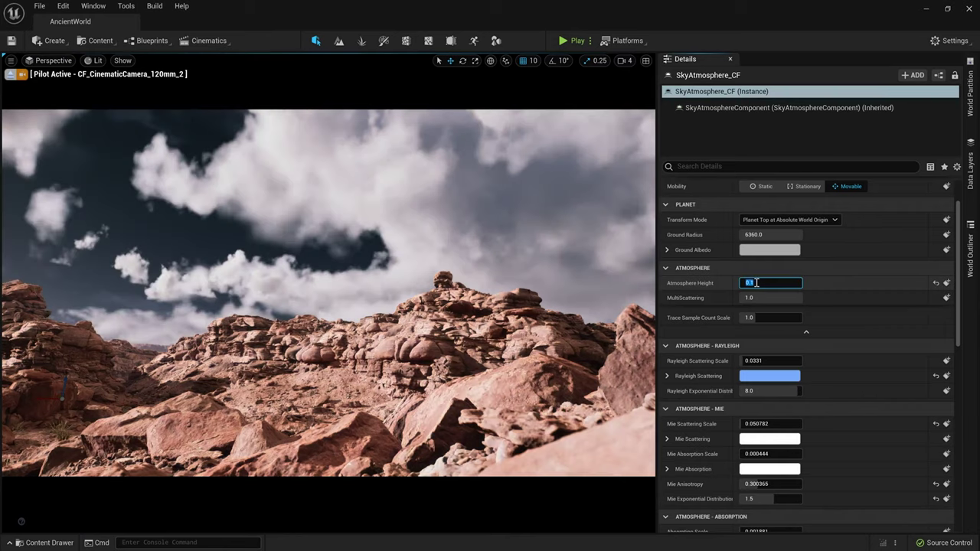
# Set the SkyAtmosphere_CF Rayleigh Scattering Scale to 0.0331 and its Mie Scattering Scale to 4.
pyautogui.click(770, 361)
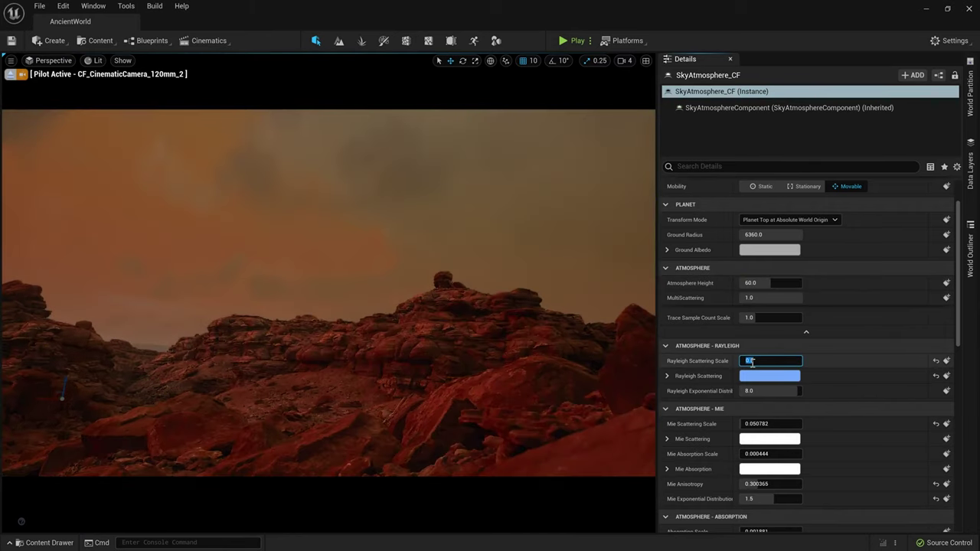
pyautogui.write('0.0331')
pyautogui.press('Return')
pyautogui.click(753, 424)
pyautogui.write('4')
pyautogui.press('Return')
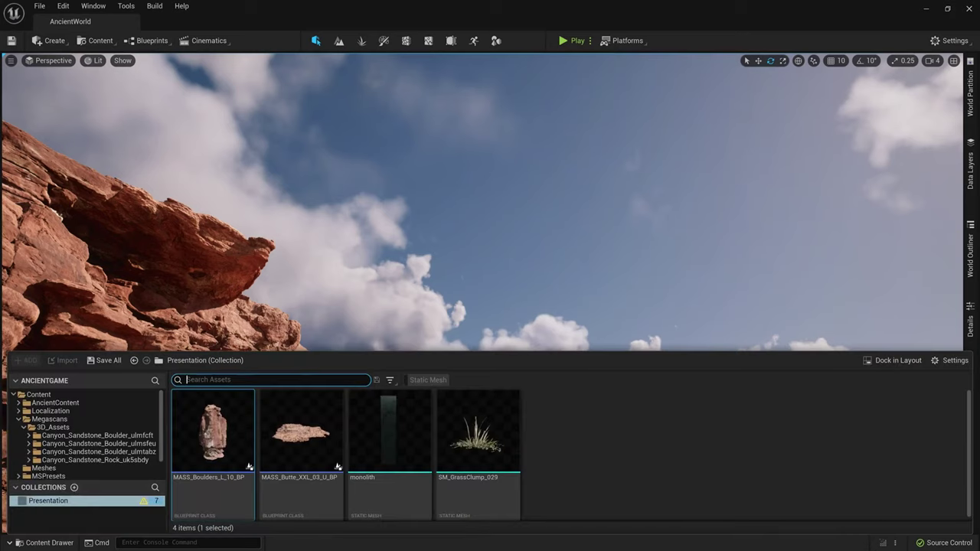
# Place the MASS_Boulders_L_10_BP asset in the level and stand it on the rocky canyon slope.
pyautogui.moveTo(213, 429); pyautogui.dragTo(605, 268)
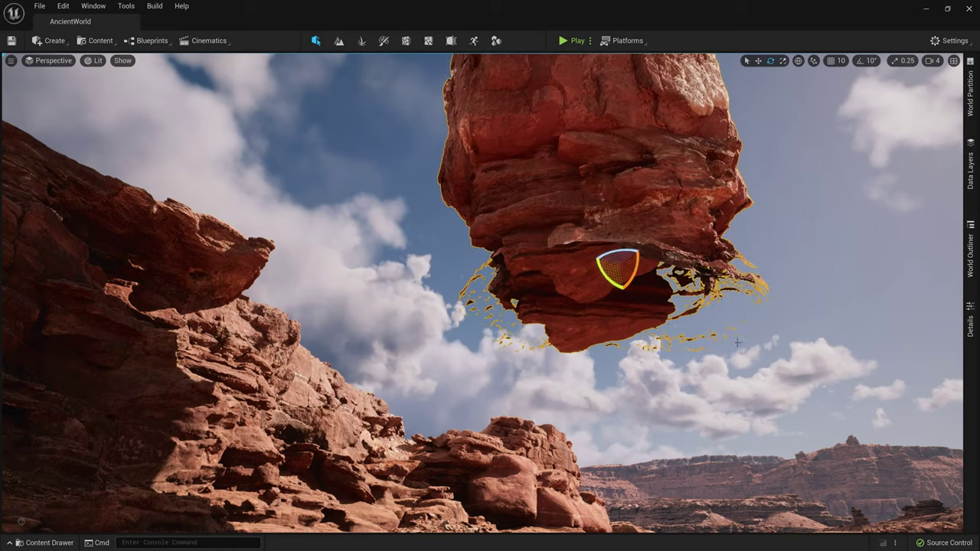
pyautogui.moveTo(531, 330); pyautogui.dragTo(353, 442)
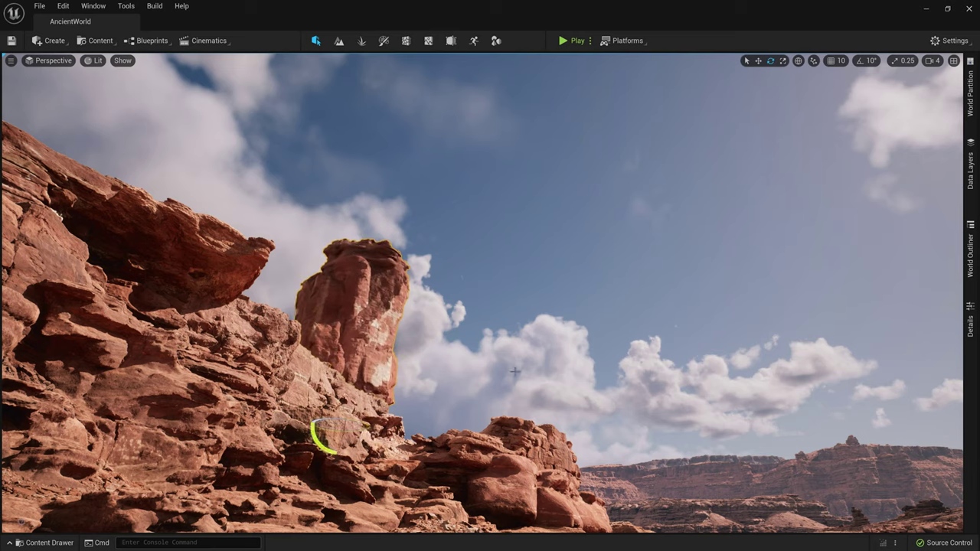
# Open Quixel Bridge and browse its home page assets and its Collections section.
pyautogui.click(96, 41)
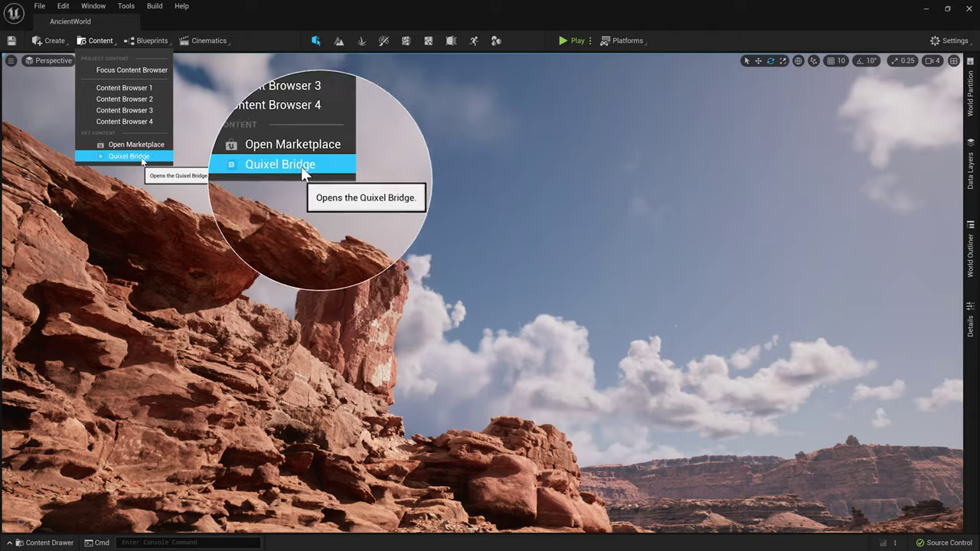
pyautogui.click(141, 161)
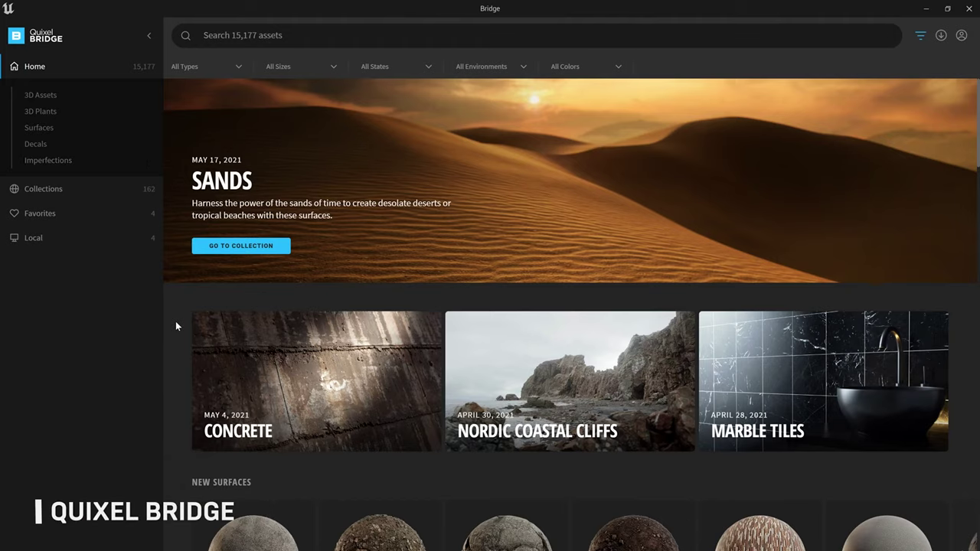
pyautogui.scroll(-6, 175, 327)
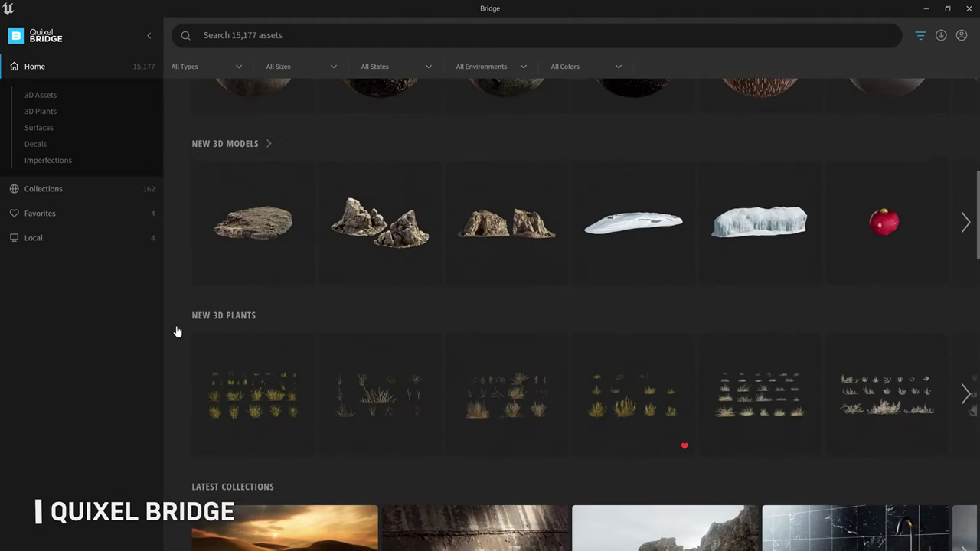
pyautogui.scroll(-12, 177, 331)
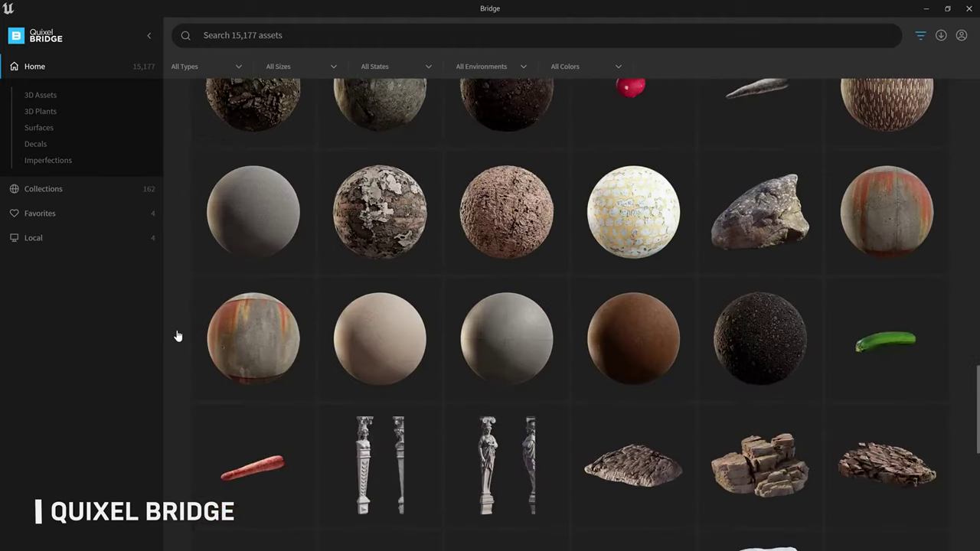
pyautogui.click(66, 192)
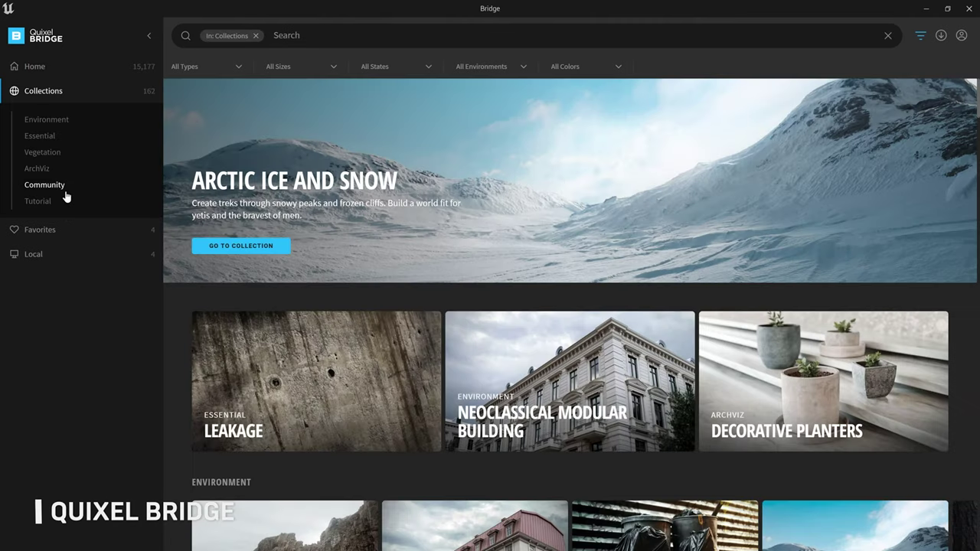
pyautogui.scroll(-15, 175, 333)
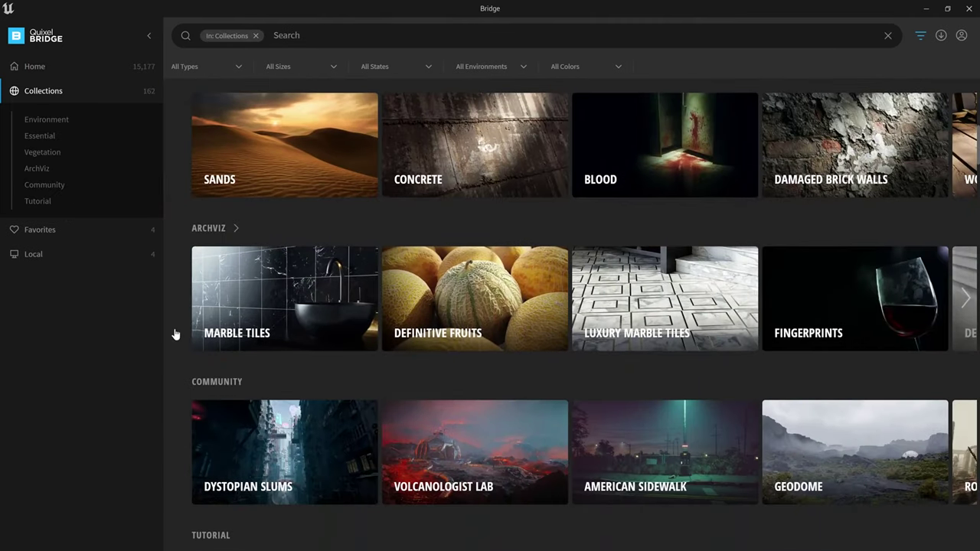
pyautogui.scroll(-1, 175, 335)
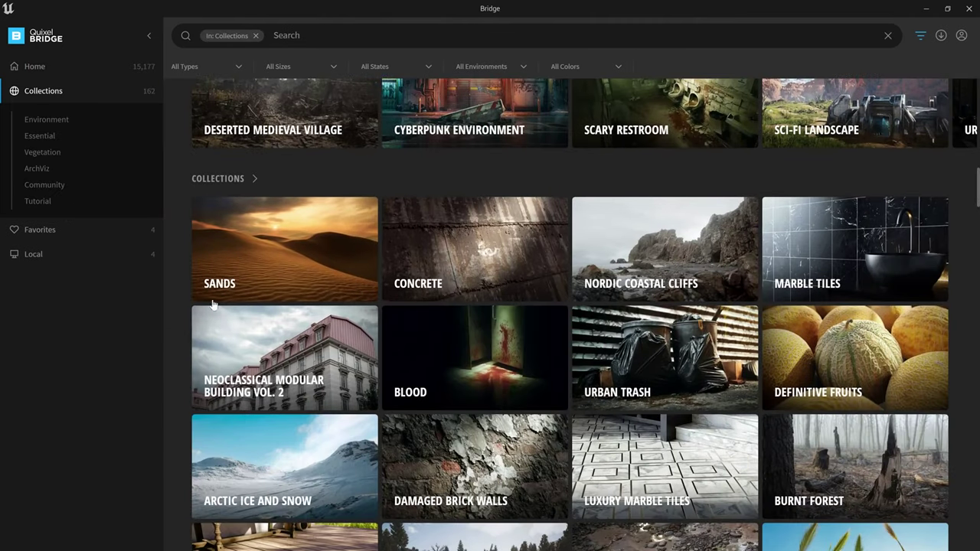
# Search the Bridge collections for "utah" and open the Canyons of Utah collection.
pyautogui.click(308, 35)
pyautogui.write('utah')
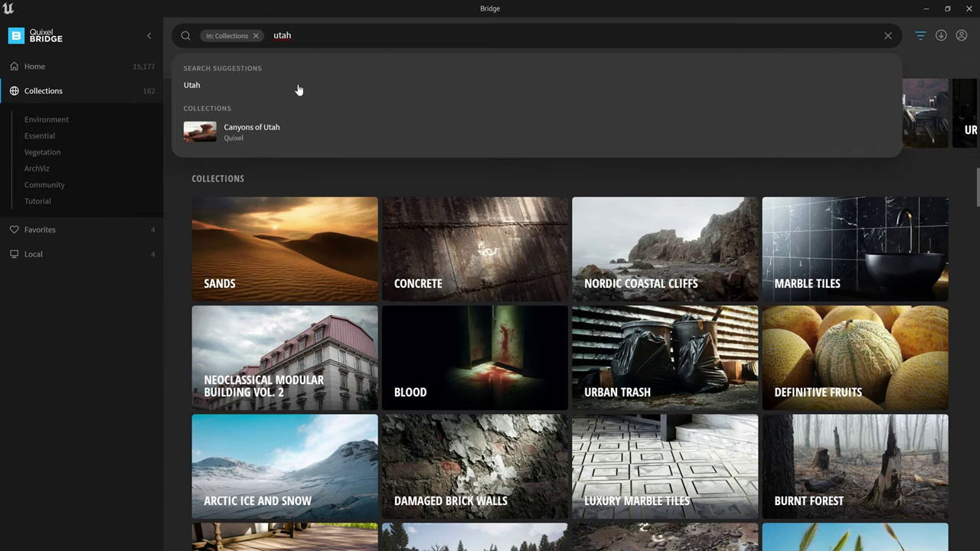
pyautogui.click(284, 129)
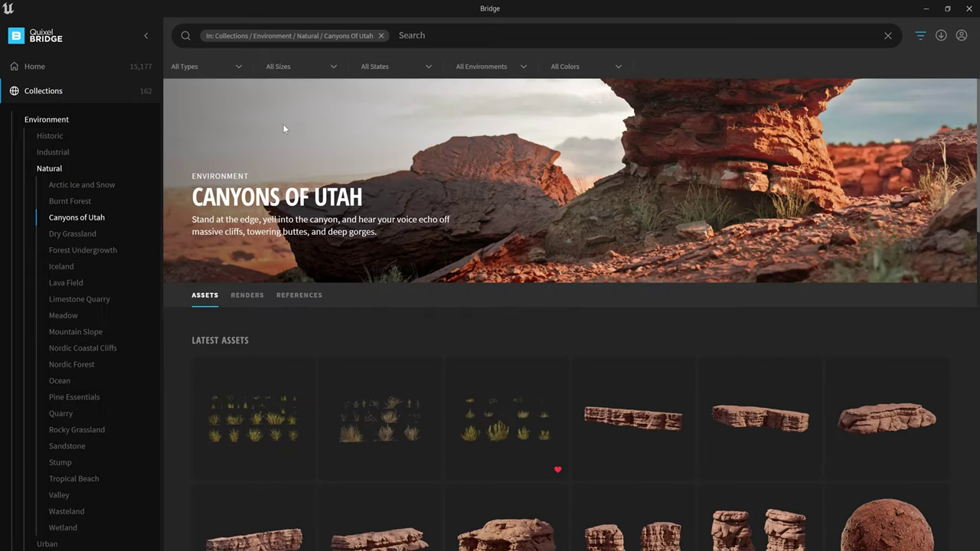
# Shrink the Bridge window over the level and examine the rock assets in the Canyons of Utah collection.
pyautogui.click(947, 9)
pyautogui.scroll(-12, 511, 299)
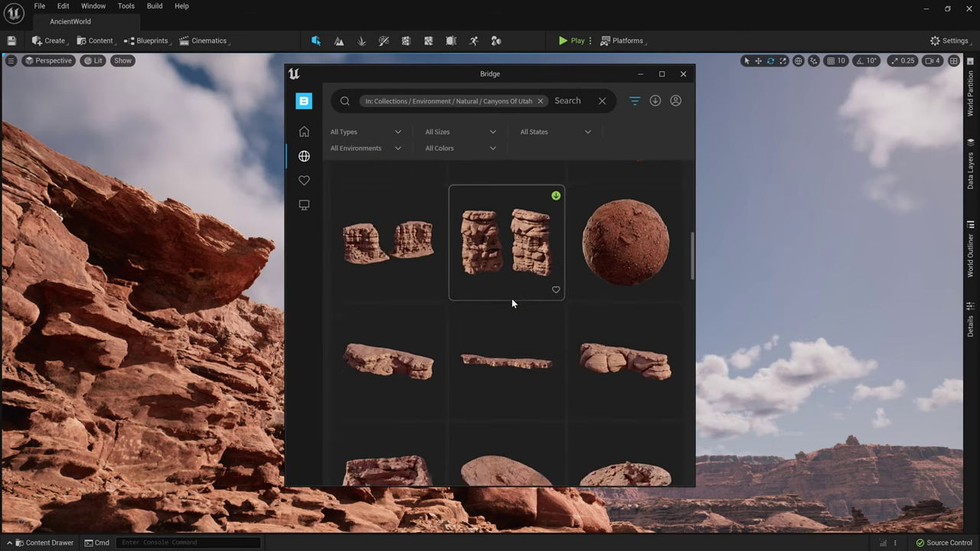
pyautogui.scroll(-8, 512, 301)
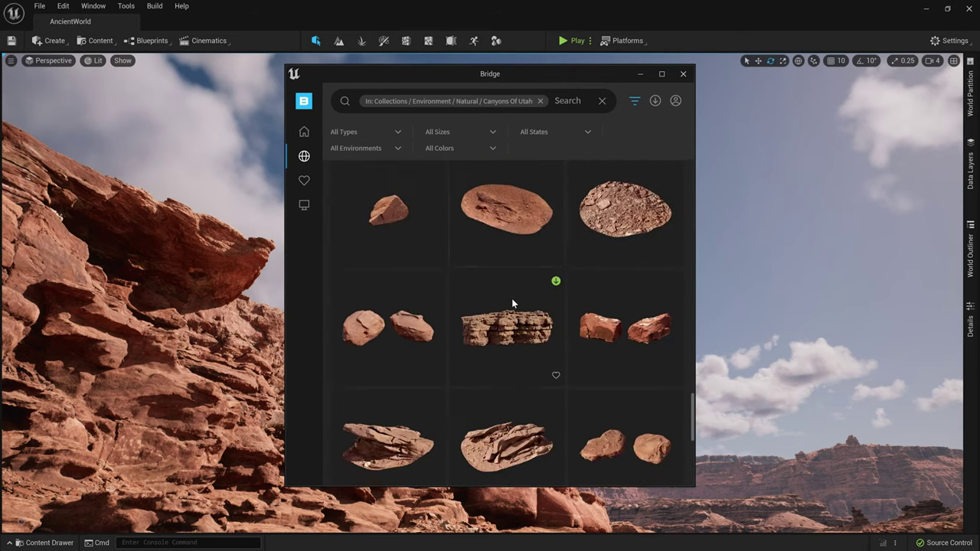
pyautogui.scroll(-8, 512, 303)
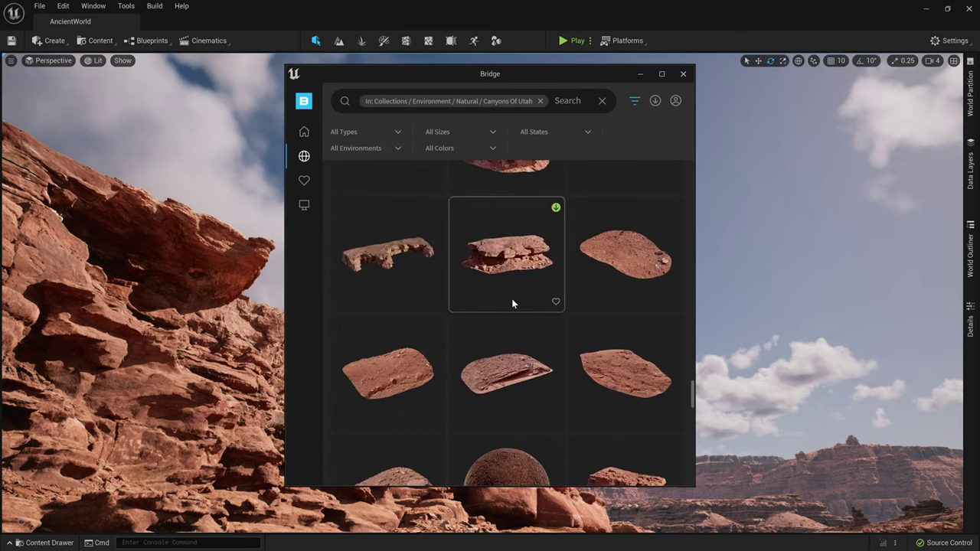
pyautogui.scroll(-1, 512, 298)
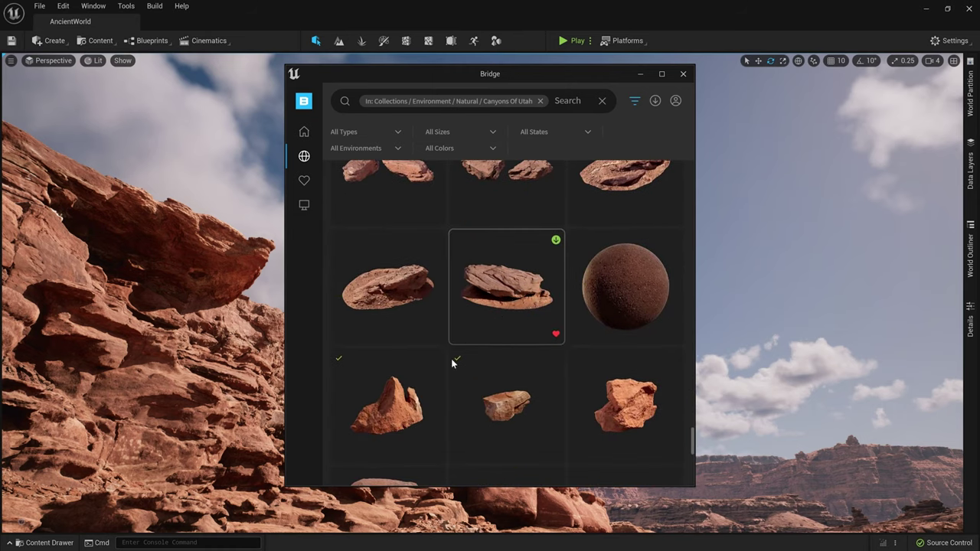
# Place the peaked red rock formation from the Canyons of Utah collection in the level and view it in game view.
pyautogui.moveTo(383, 400); pyautogui.dragTo(759, 274)
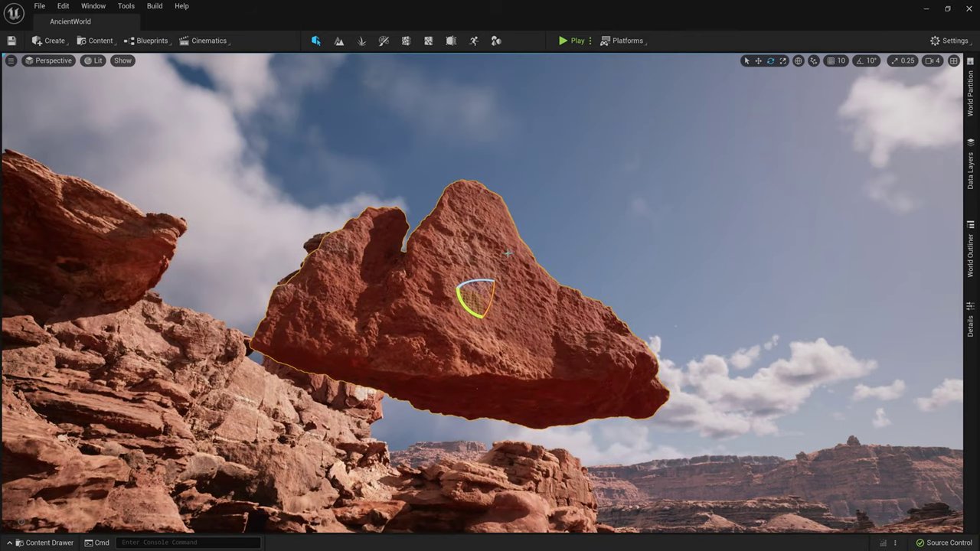
pyautogui.press('g')
pyautogui.keyDown('alt'); pyautogui.moveTo(508, 253); pyautogui.dragTo(736, 259); pyautogui.keyUp('alt')
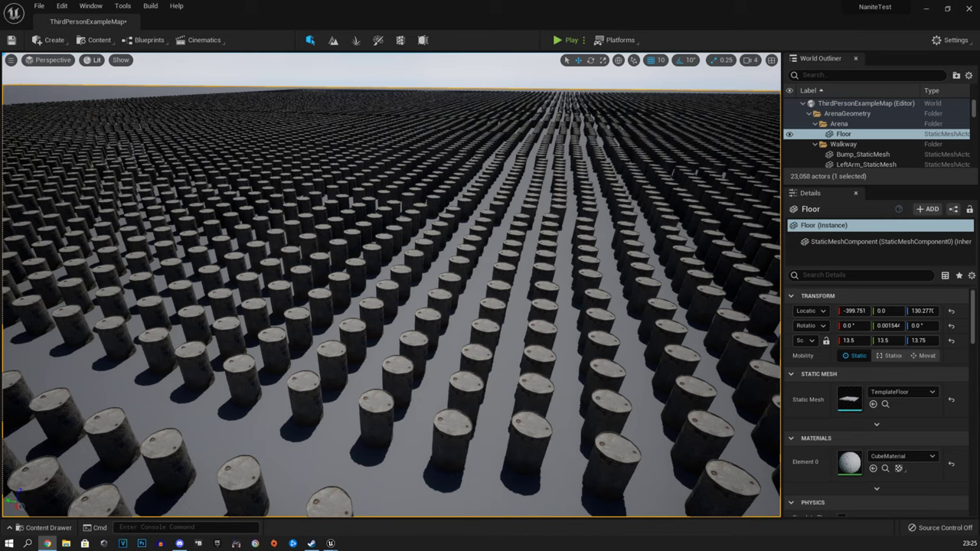
# Switch the viewport to the Nanite Triangles visualization and survey the whole barrel field.
pyautogui.click(93, 60)
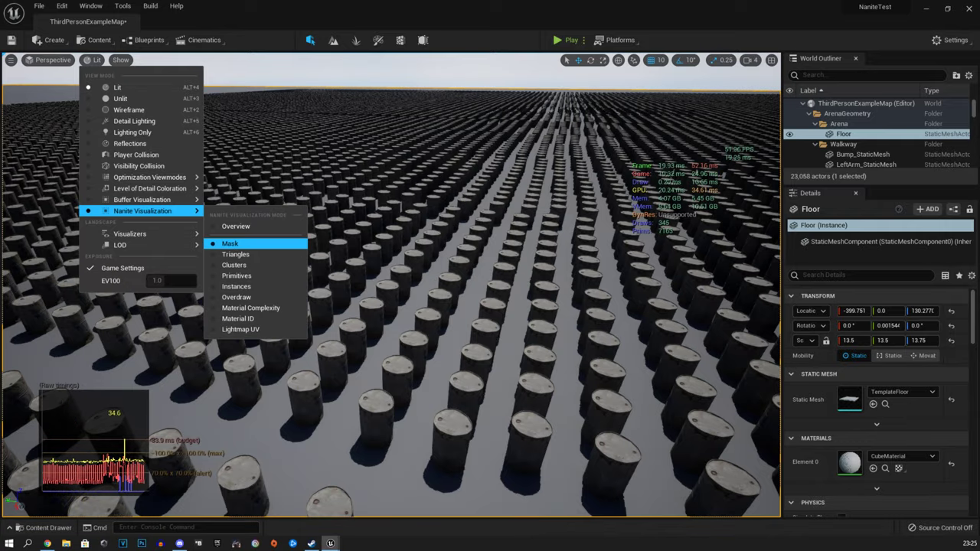
pyautogui.click(235, 254)
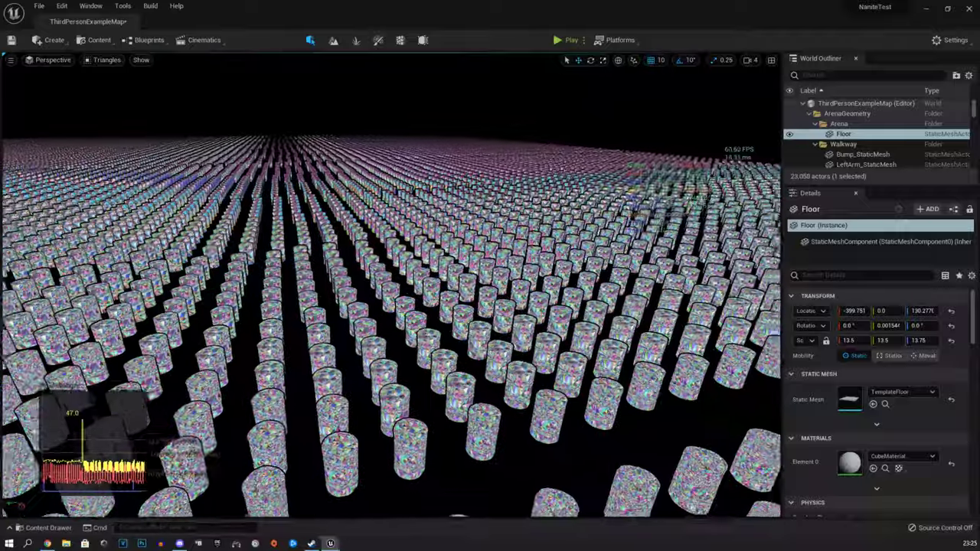
pyautogui.moveTo(392, 285); pyautogui.dragTo(454, 276, button='right')
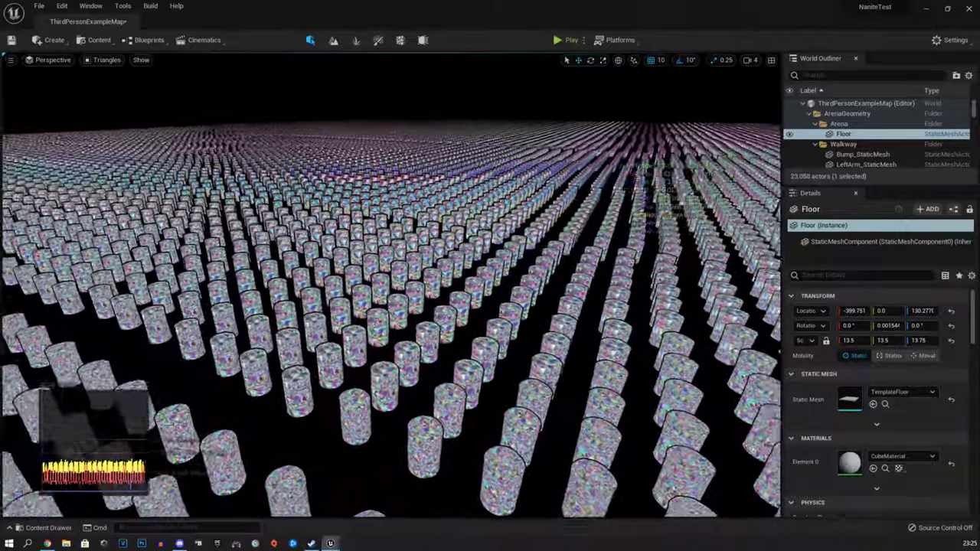
pyautogui.moveTo(392, 285); pyautogui.dragTo(516, 285, button='right')
pyautogui.press('Down')
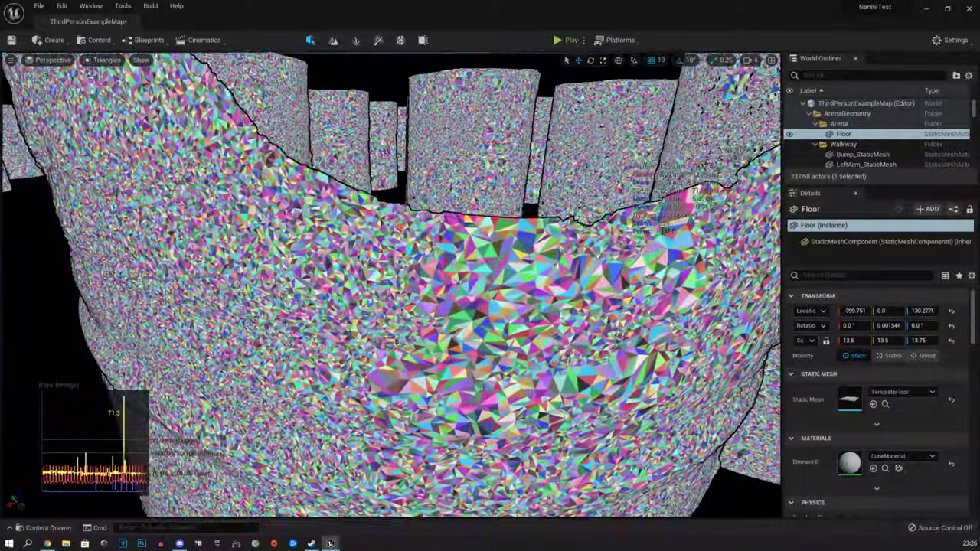
# Examine the Nanite triangles on individual barrels up close and from farther back, and return the viewport to Lit.
pyautogui.press('w')
pyautogui.moveTo(392, 284); pyautogui.dragTo(502, 285, button='right')
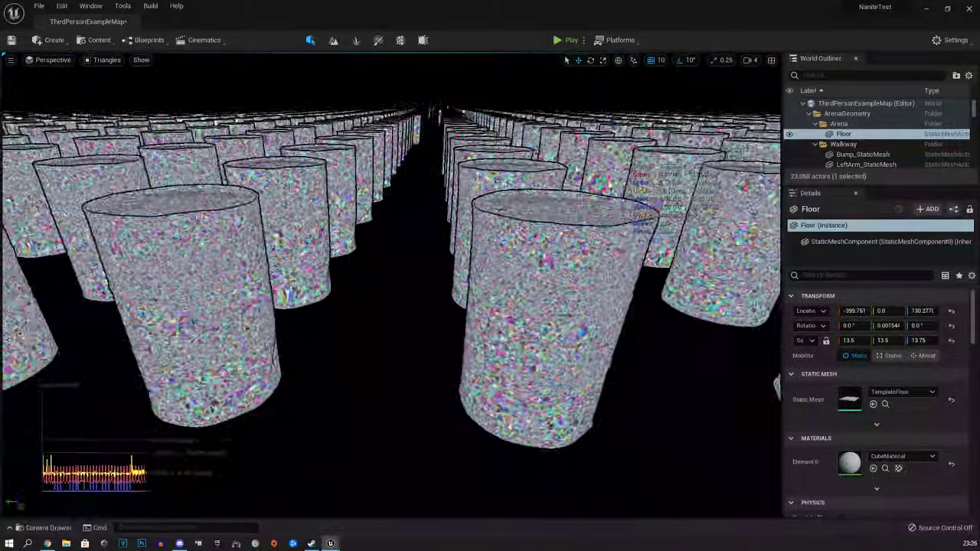
pyautogui.press('s')
pyautogui.moveTo(392, 285); pyautogui.dragTo(392, 313, button='right')
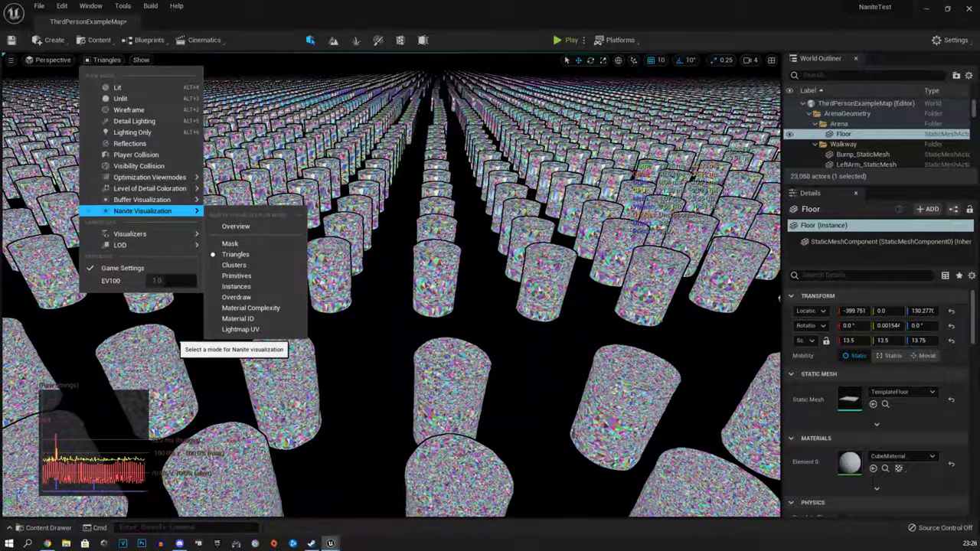
pyautogui.click(236, 254)
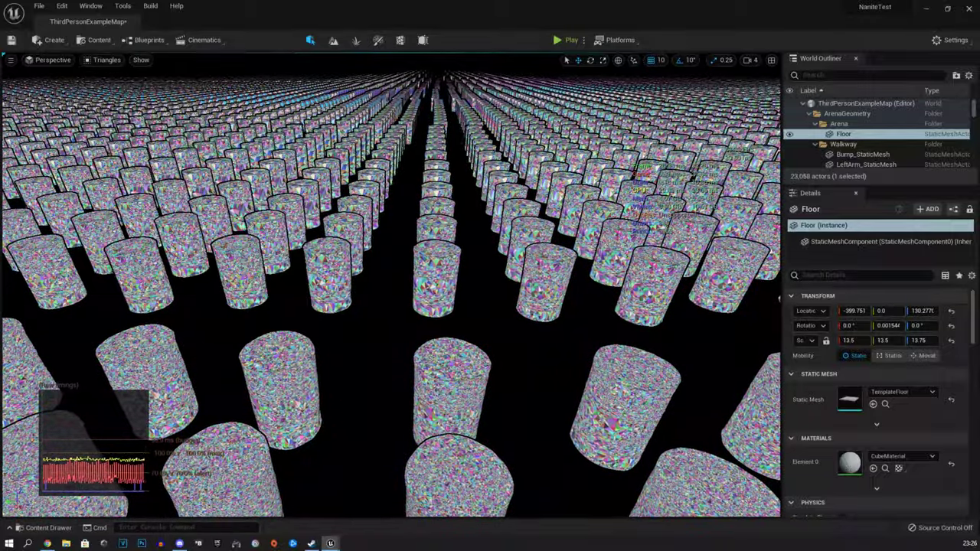
pyautogui.click(106, 59)
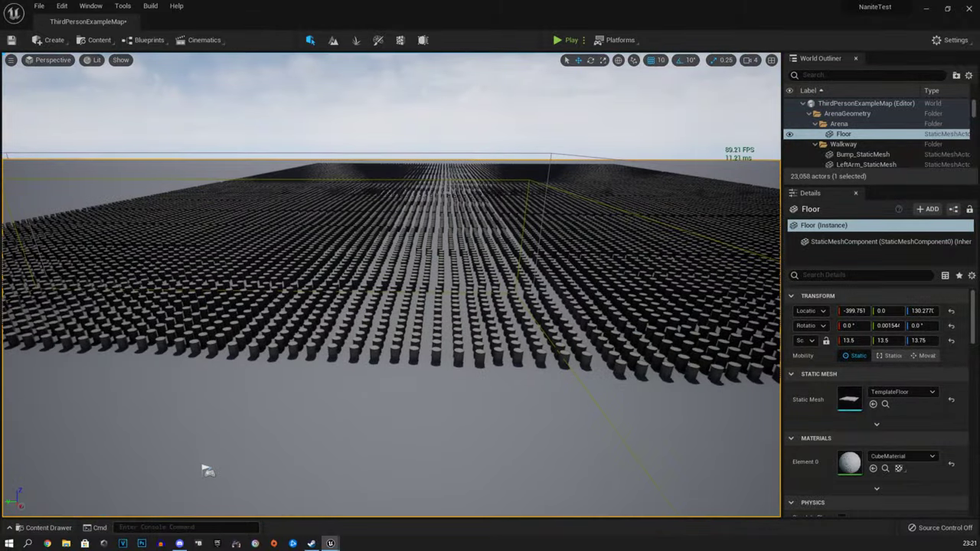
# Start a play session in the barrel level and run the mannequin across the floor into the barrel field.
pyautogui.moveTo(392, 285); pyautogui.dragTo(268, 330, button='right')
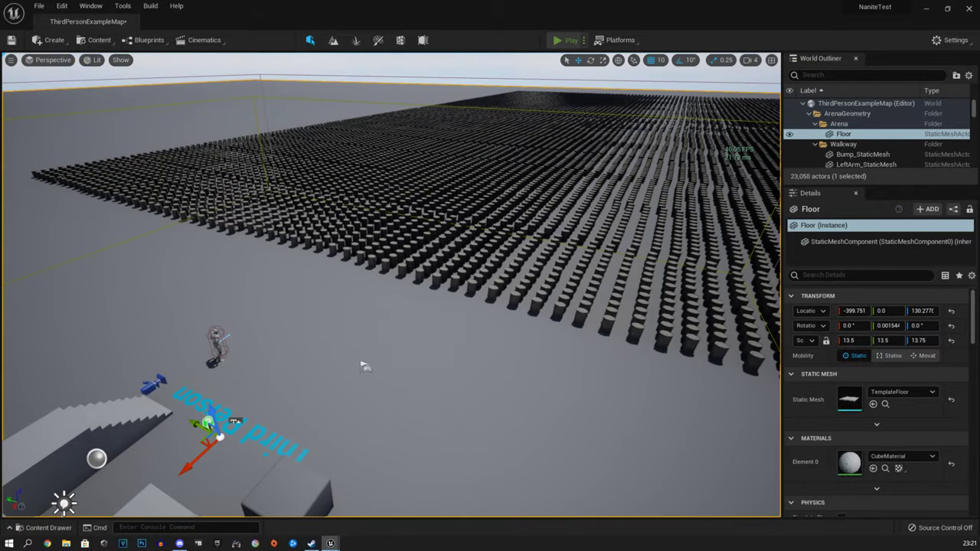
pyautogui.hotkey('alt', 'p')
pyautogui.click(364, 367)
pyautogui.press('w')
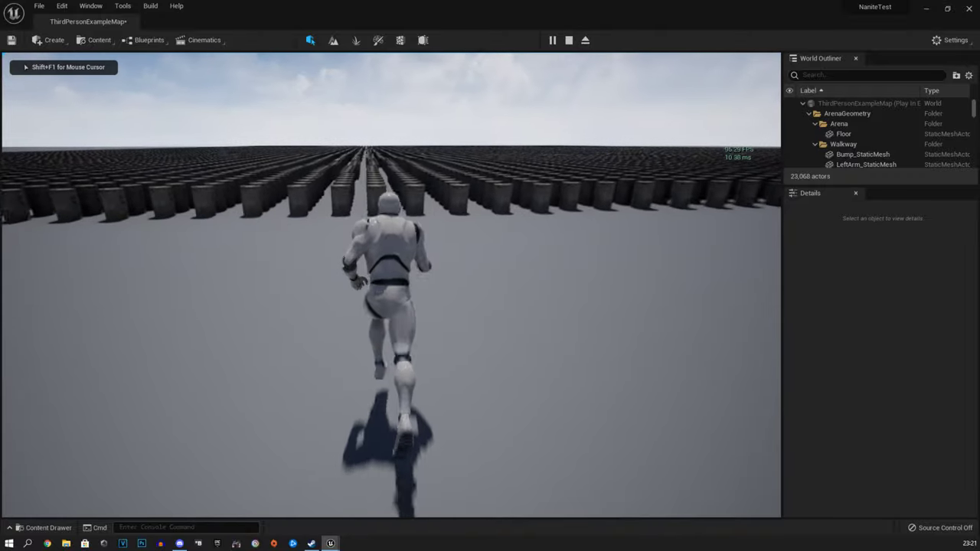
pyautogui.press('d')
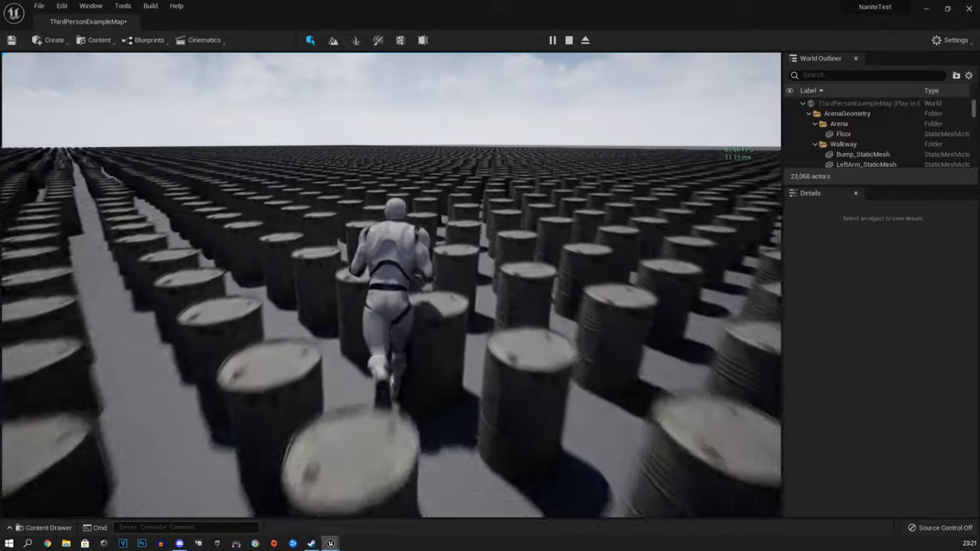
# Jump the mannequin repeatedly over the barrels and walk it between the rows to test play performance.
pyautogui.press('space')
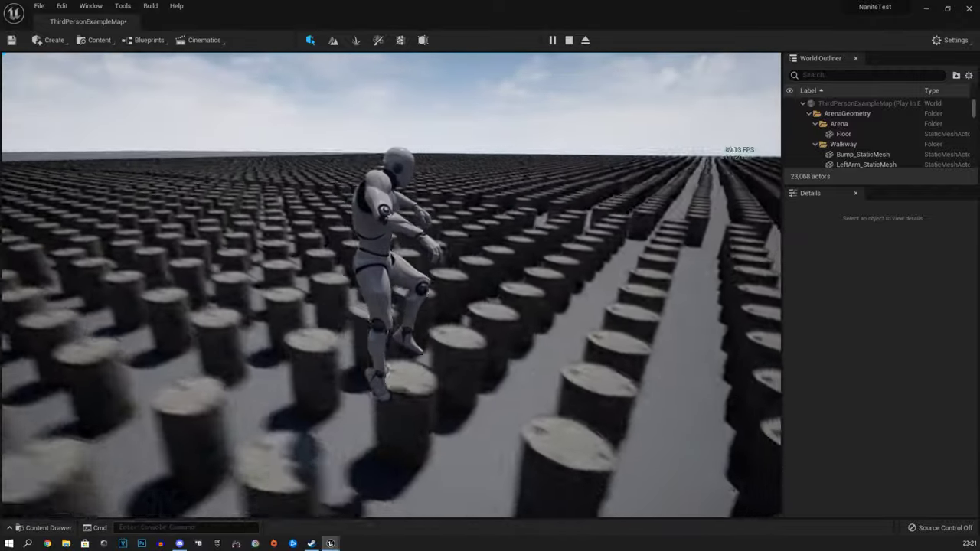
pyautogui.press('space')
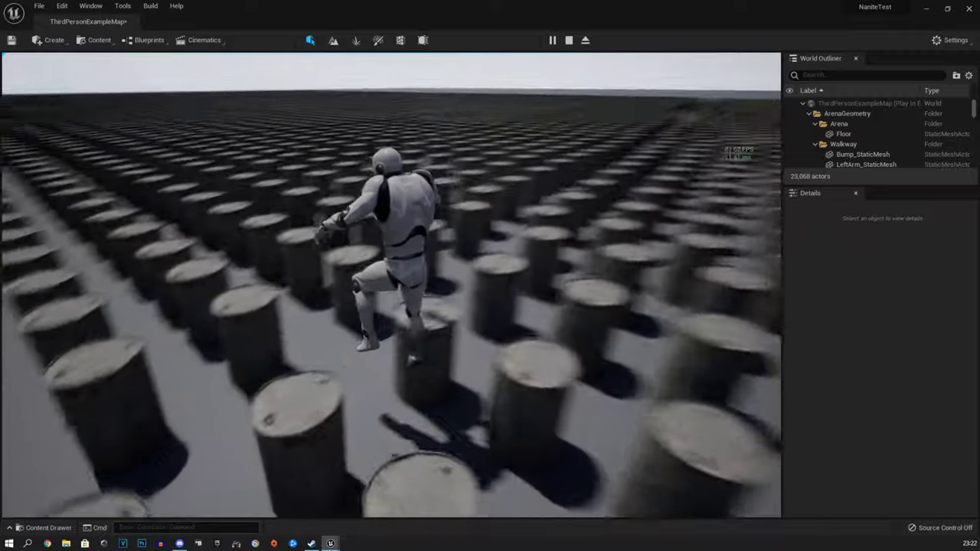
pyautogui.press('space')
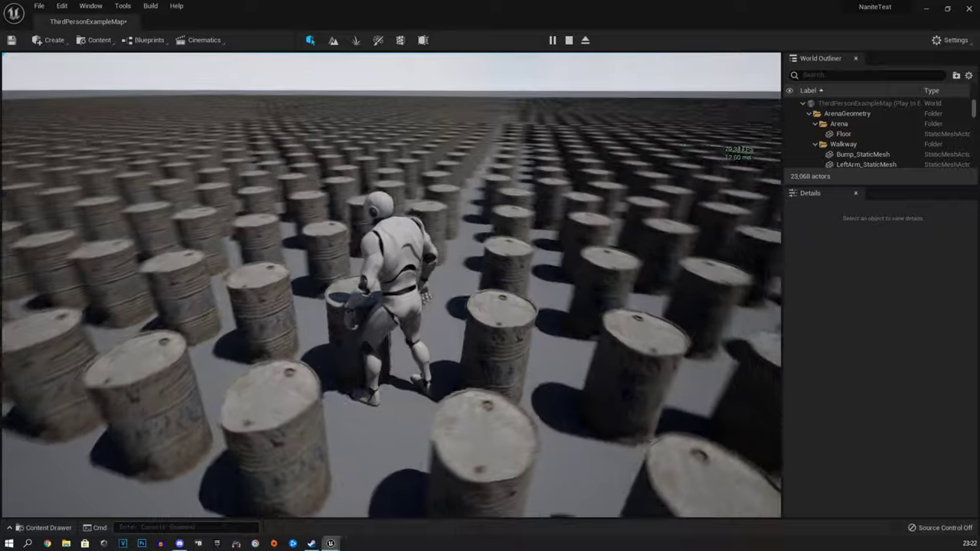
pyautogui.press('a')
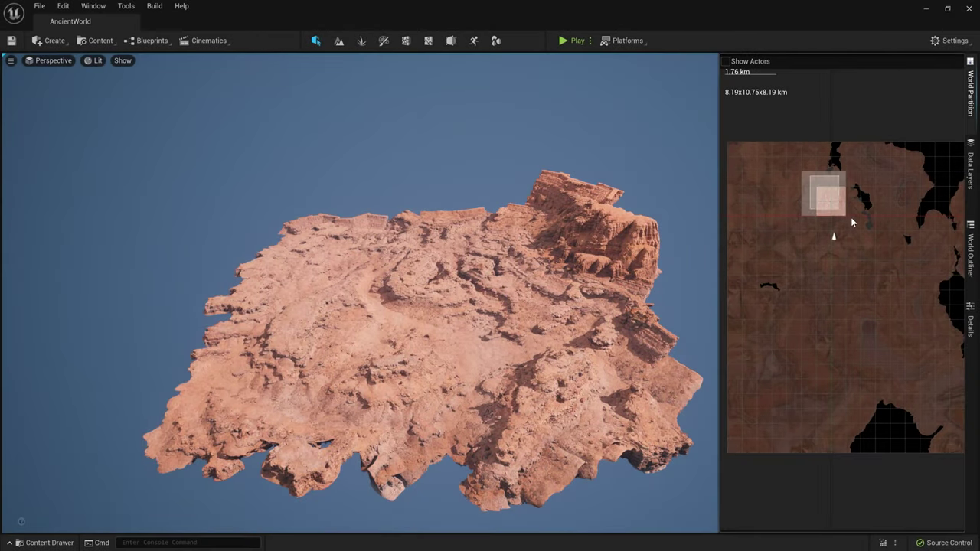
# Load a larger block of World Partition cells around the loaded area of AncientWorld and fly down into the terrain.
pyautogui.moveTo(852, 221); pyautogui.dragTo(851, 221)
pyautogui.rightClick(848, 219)
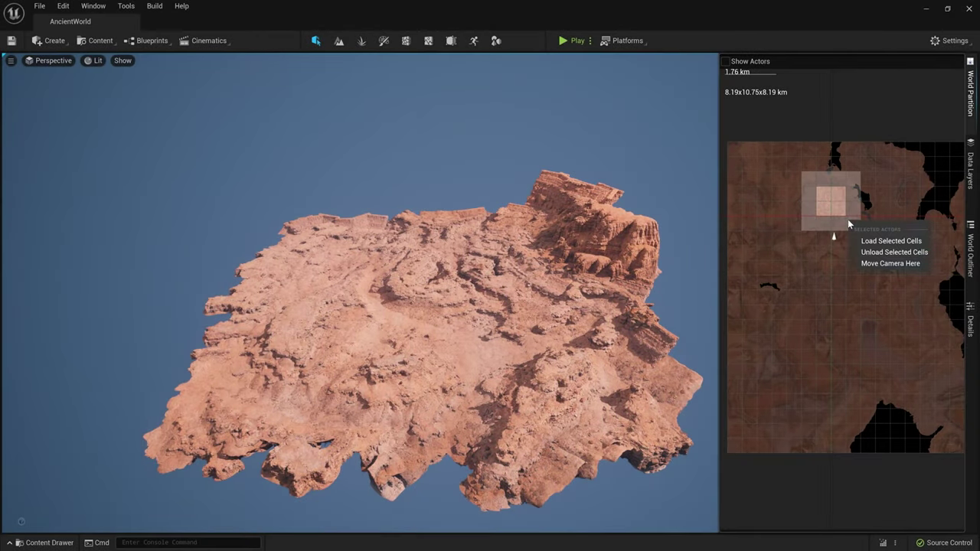
pyautogui.click(854, 242)
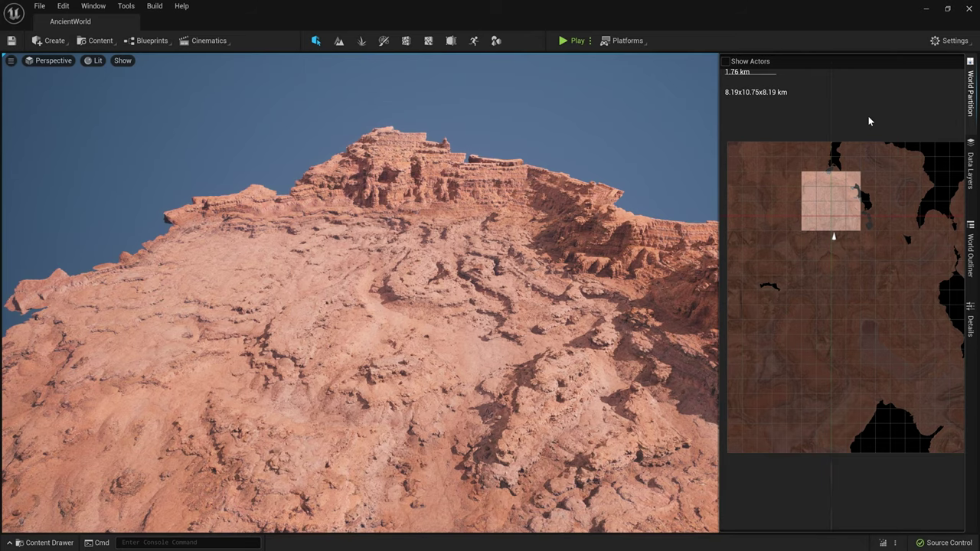
pyautogui.click(894, 43)
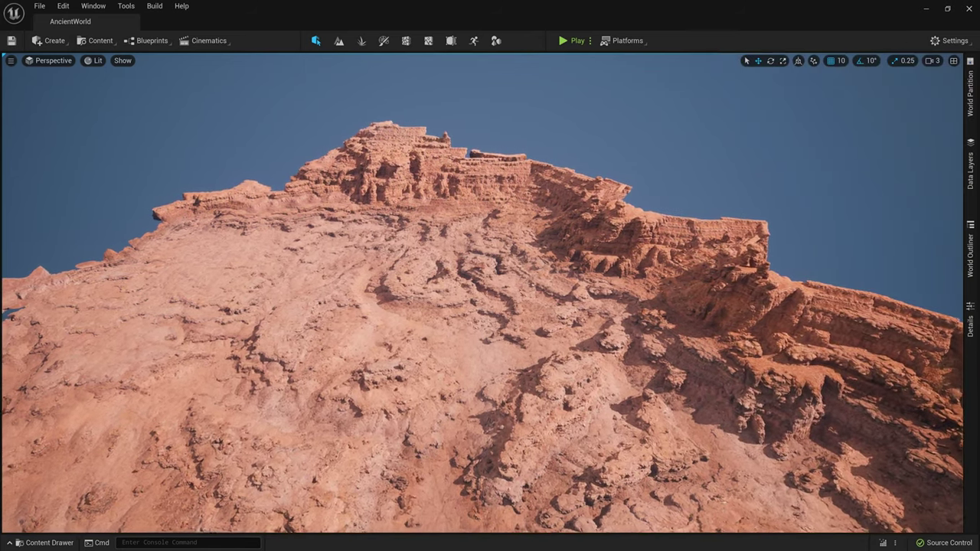
pyautogui.press('w')
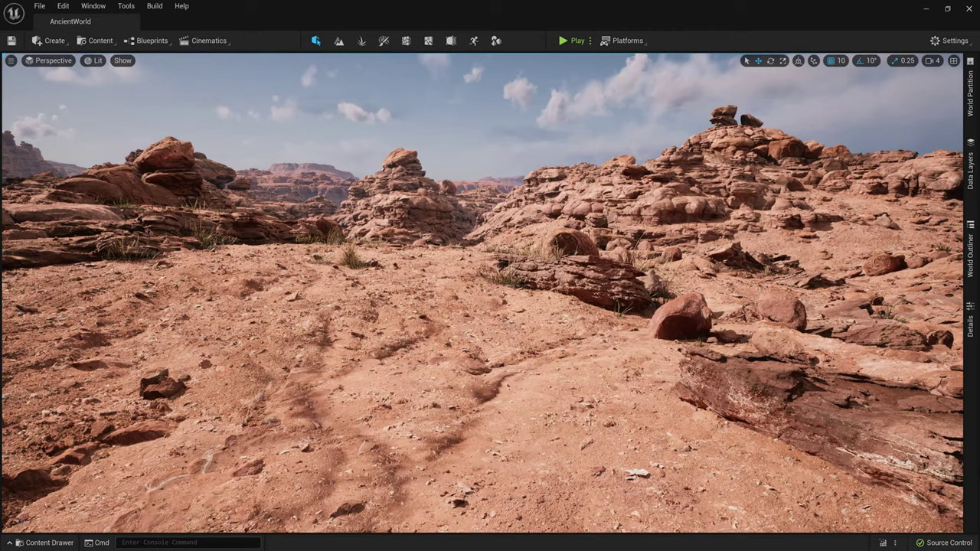
# Place the grass meshes SM_GrassClump_025, SM_GrassClump_026 and SM_GrassClump_027 at separate spots on the sandy ground.
pyautogui.hotkey('ctrl', 'space')
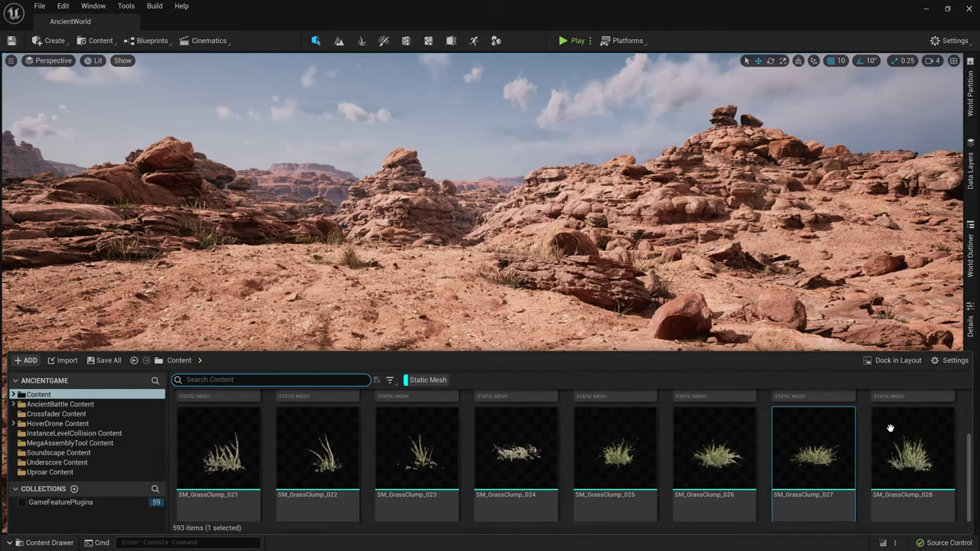
pyautogui.moveTo(639, 444); pyautogui.dragTo(256, 361)
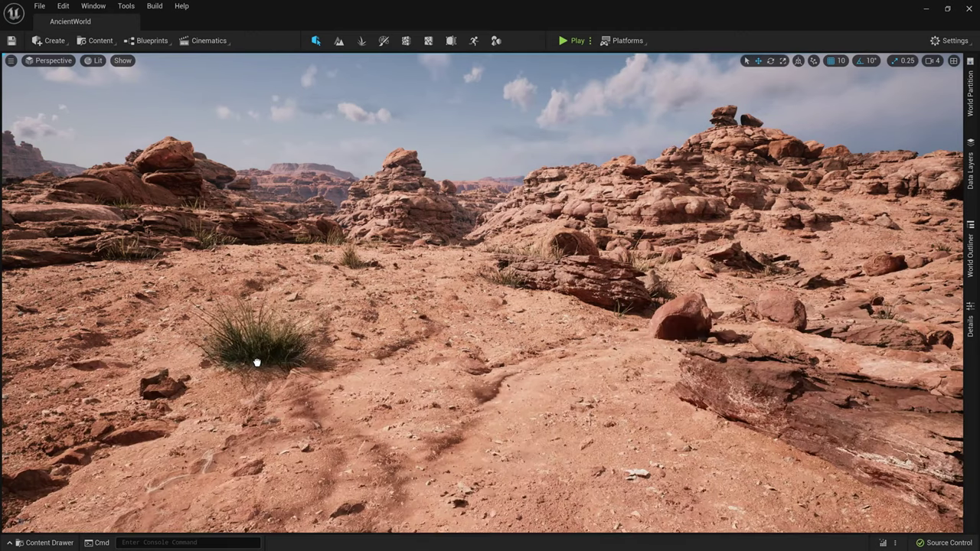
pyautogui.hotkey('ctrl', 'space')
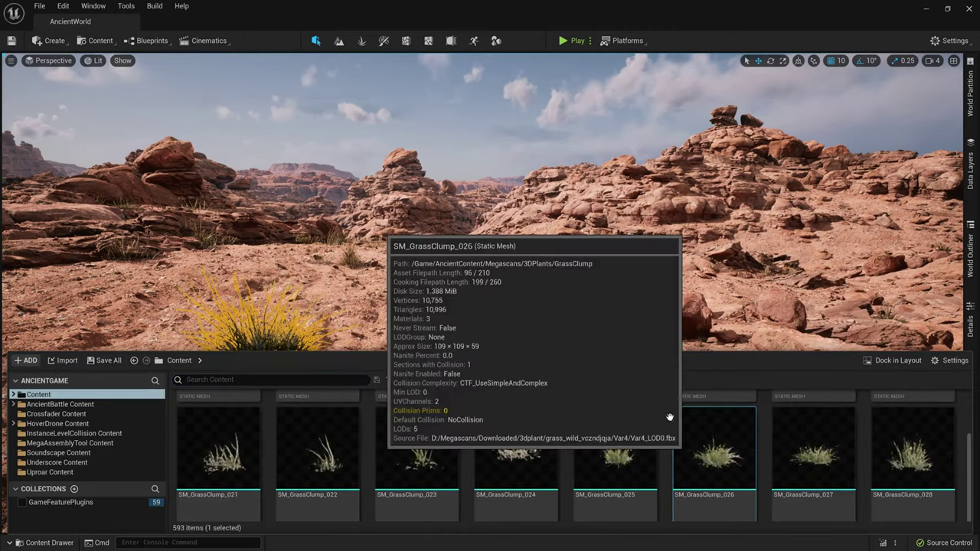
pyautogui.moveTo(627, 469); pyautogui.dragTo(483, 309)
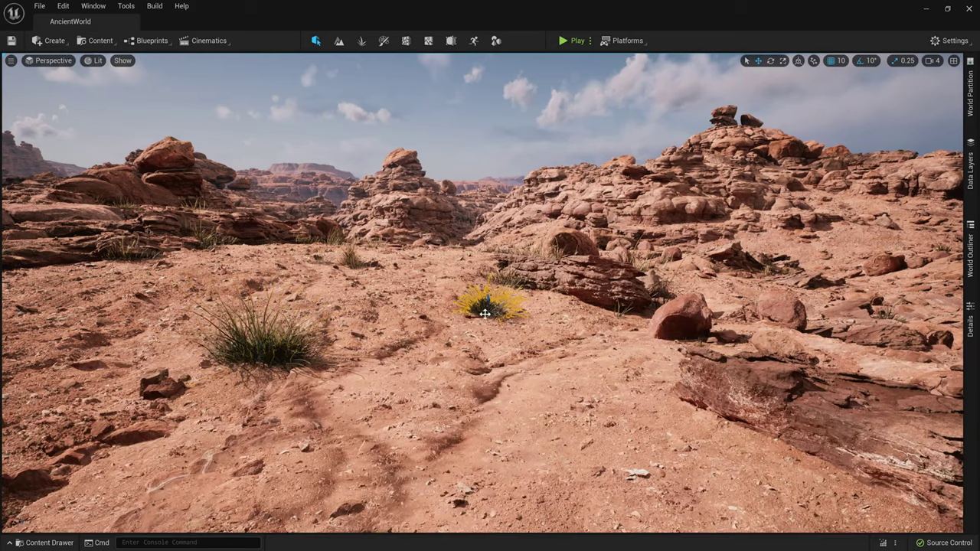
pyautogui.hotkey('ctrl', 'space')
pyautogui.moveTo(793, 464); pyautogui.dragTo(606, 369)
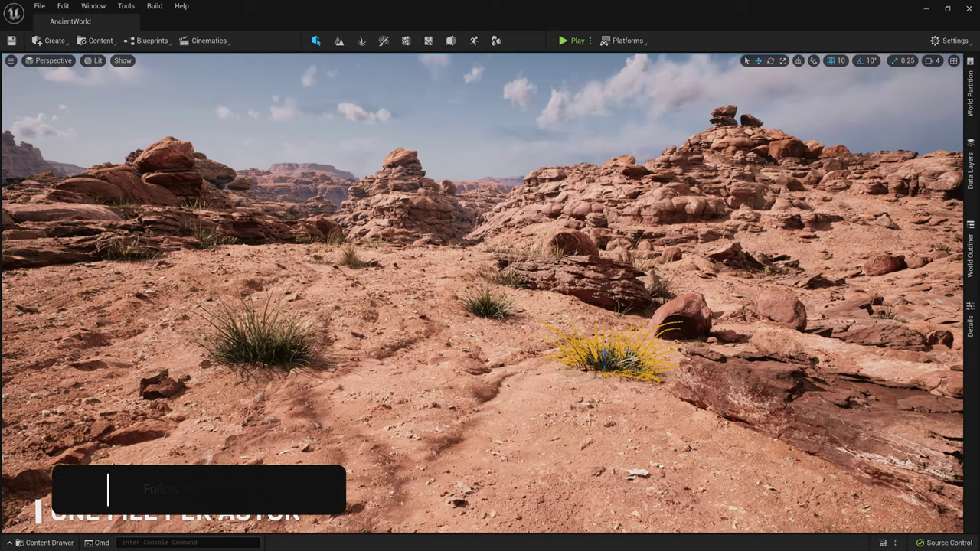
# Open the Changelists window and expand the default changelist to review the changed actors.
pyautogui.click(126, 6)
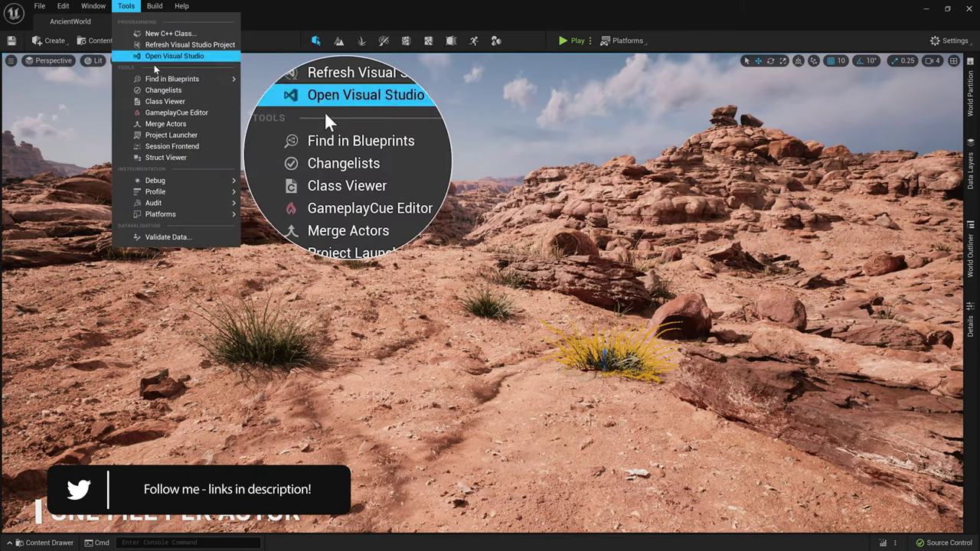
pyautogui.click(163, 91)
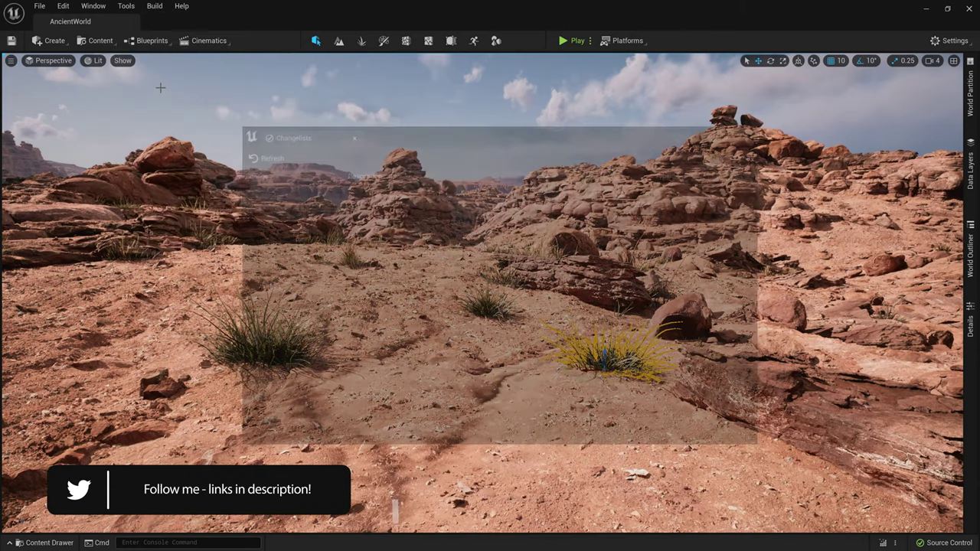
pyautogui.click(241, 184)
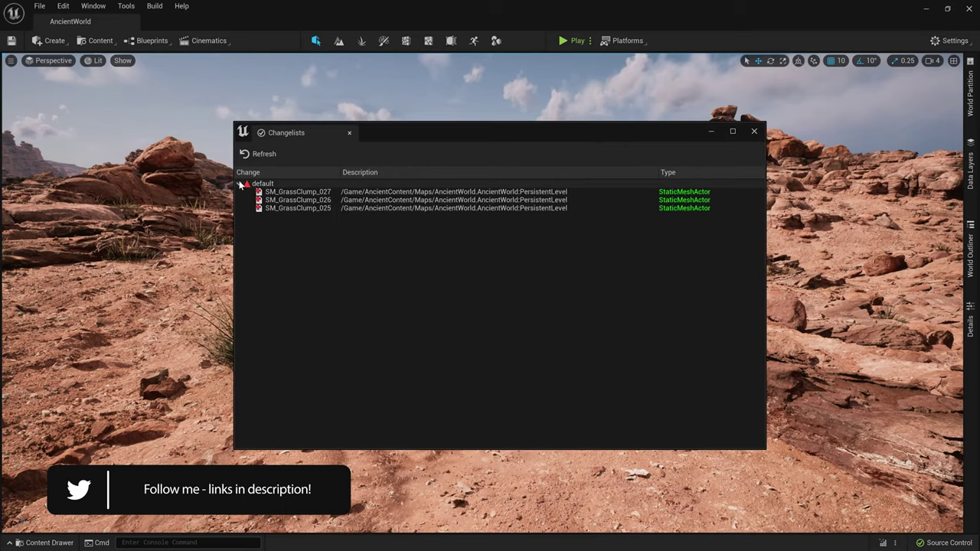